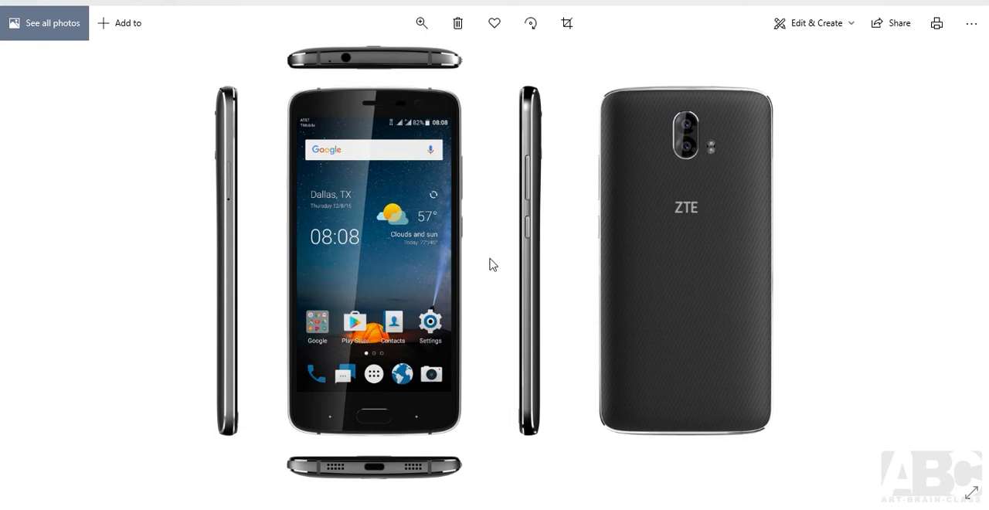
- Check the phone's width, depth and height notes in Notepad and return to Maya
{"action": "left_click", "coordinate": [970, 4]}
{"action": "left_click", "coordinate": [905, 2]}
{"action": "key", "text": "alt+Tab"}
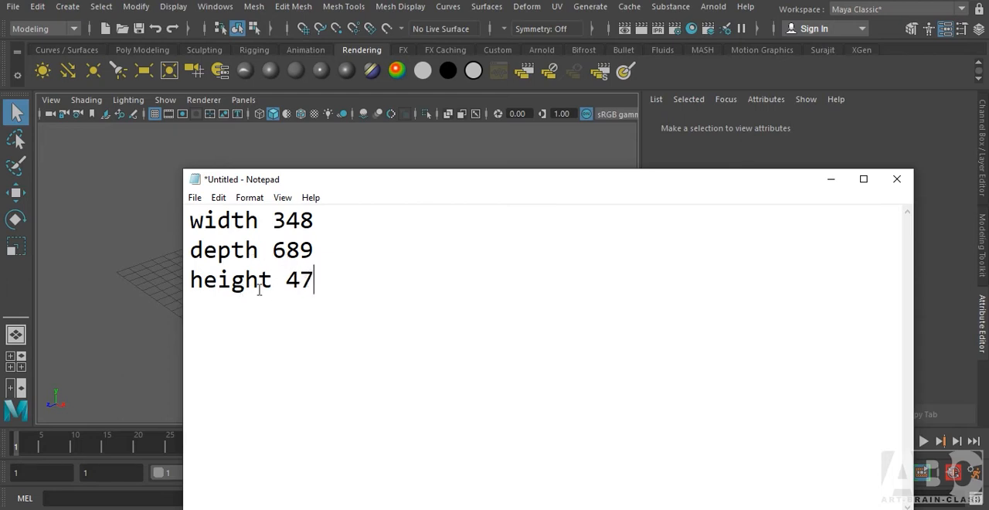
{"action": "left_click", "coordinate": [831, 178]}
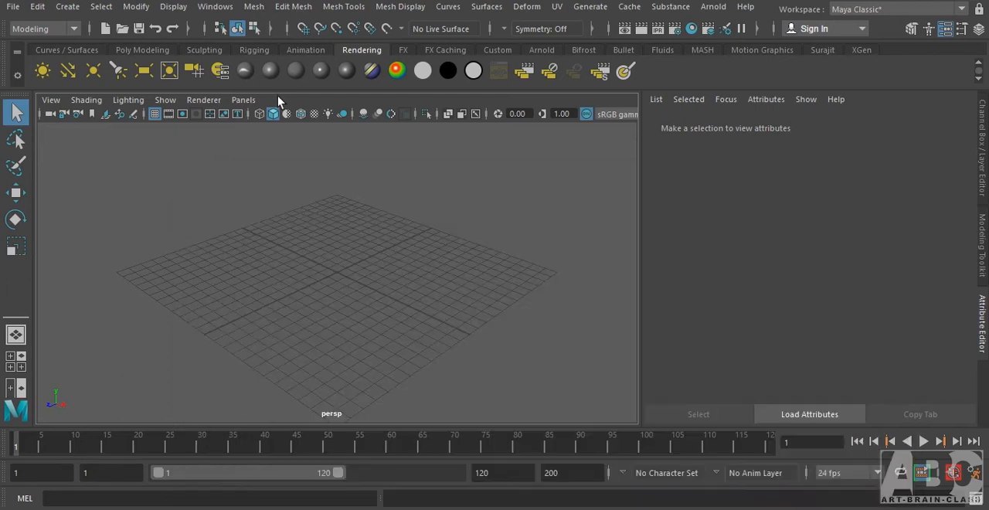
- Create a polygon cube at the origin and display its creation inputs in the Channel Box
{"action": "left_click", "coordinate": [823, 50]}
{"action": "left_click", "coordinate": [650, 71]}
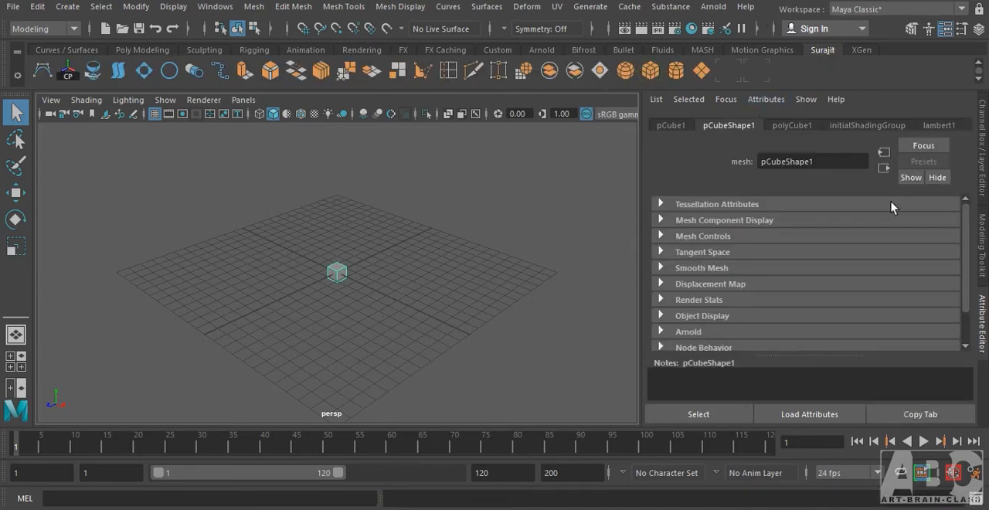
{"action": "left_click", "coordinate": [976, 31]}
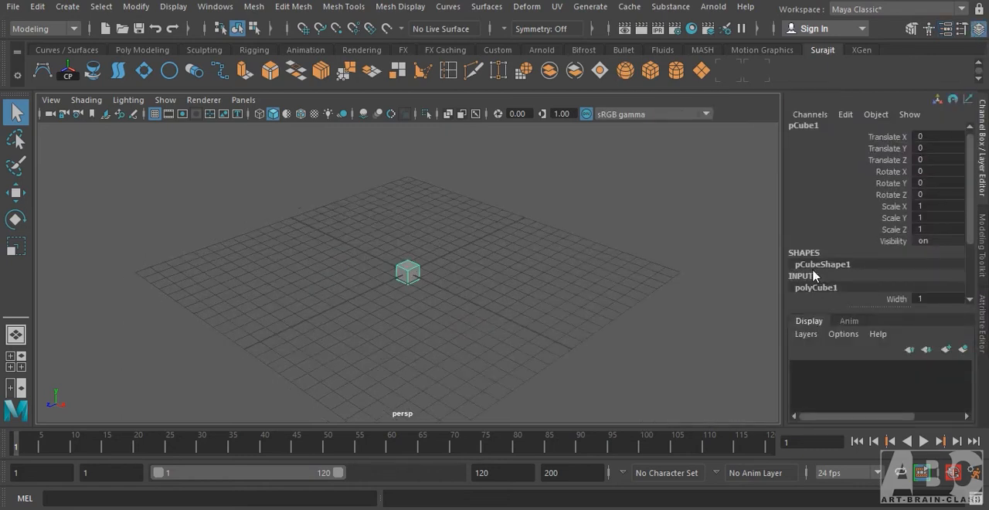
{"action": "left_click_drag", "start_coordinate": [970, 218], "coordinate": [970, 272]}
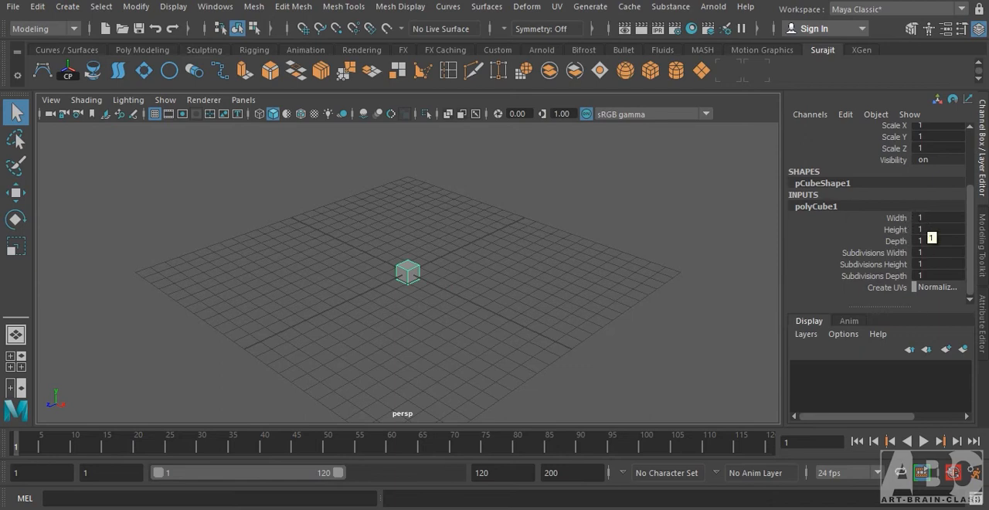
- Recheck the dimension notes in Notepad and set the cube's width to 348, height to 47 and depth to 689
{"action": "mouse_move", "coordinate": [770, 494]}
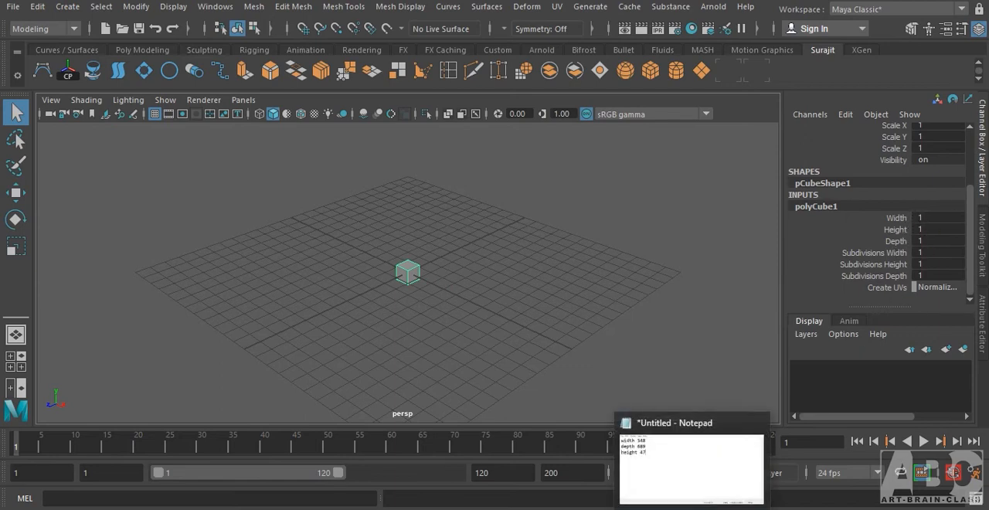
{"action": "left_click", "coordinate": [691, 467]}
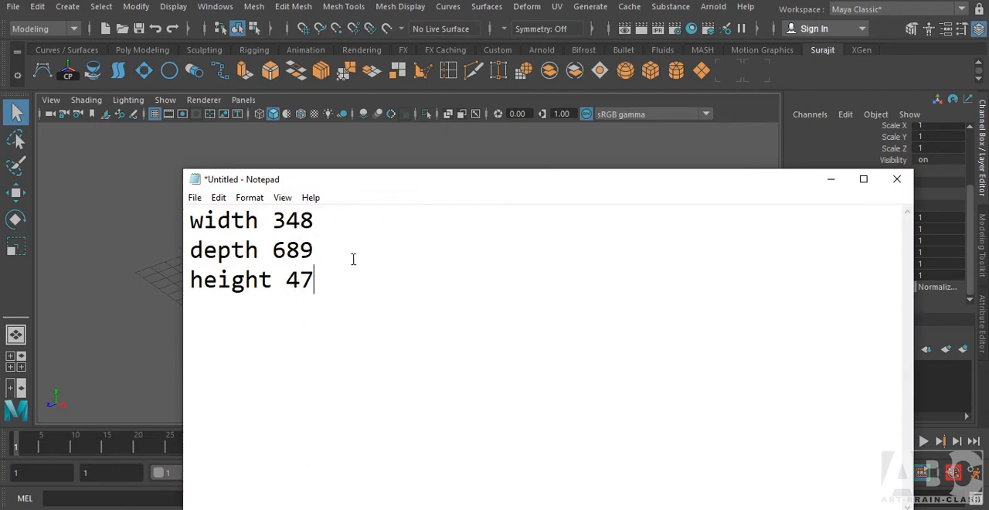
{"action": "left_click", "coordinate": [832, 182]}
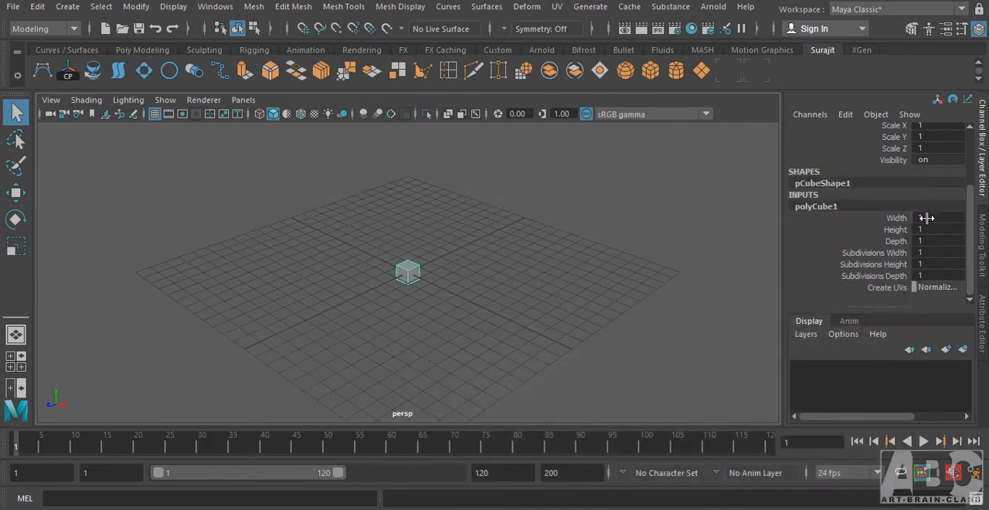
{"action": "left_click", "coordinate": [926, 219]}
{"action": "type", "text": "348"}
{"action": "key", "text": "Tab"}
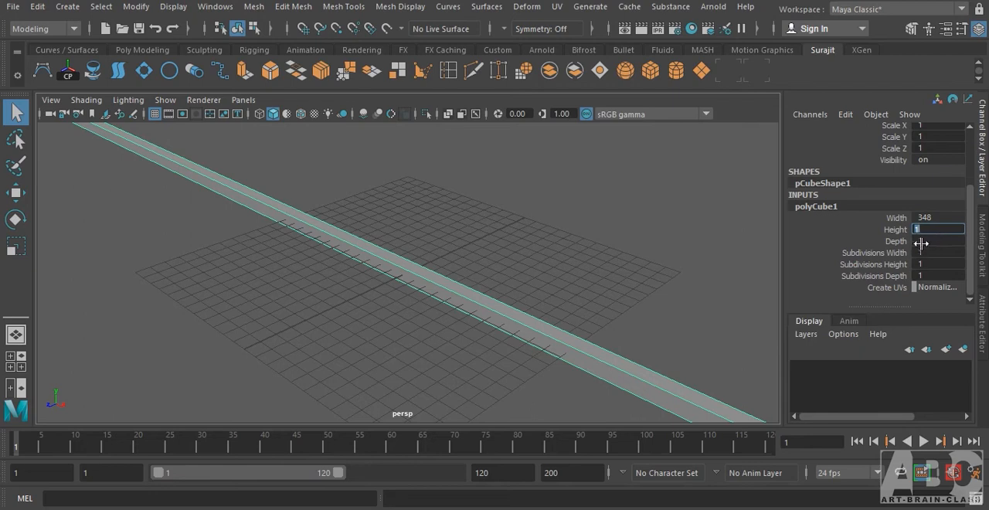
{"action": "type", "text": "47"}
{"action": "key", "text": "Tab"}
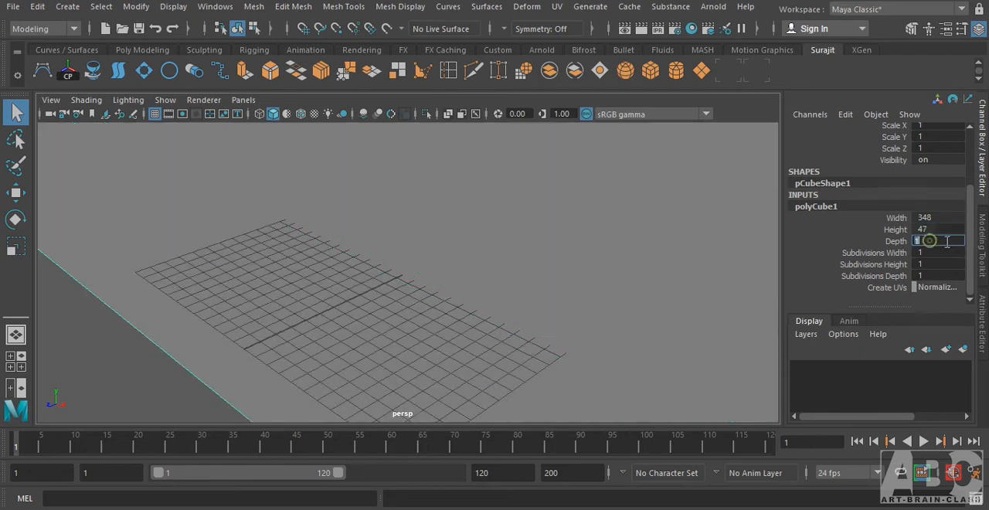
{"action": "type", "text": "689"}
{"action": "key", "text": "Return"}
- Switch to wireframe display and scale the box uniformly to 0.03 so that it fits the grid
{"action": "key", "text": "f"}
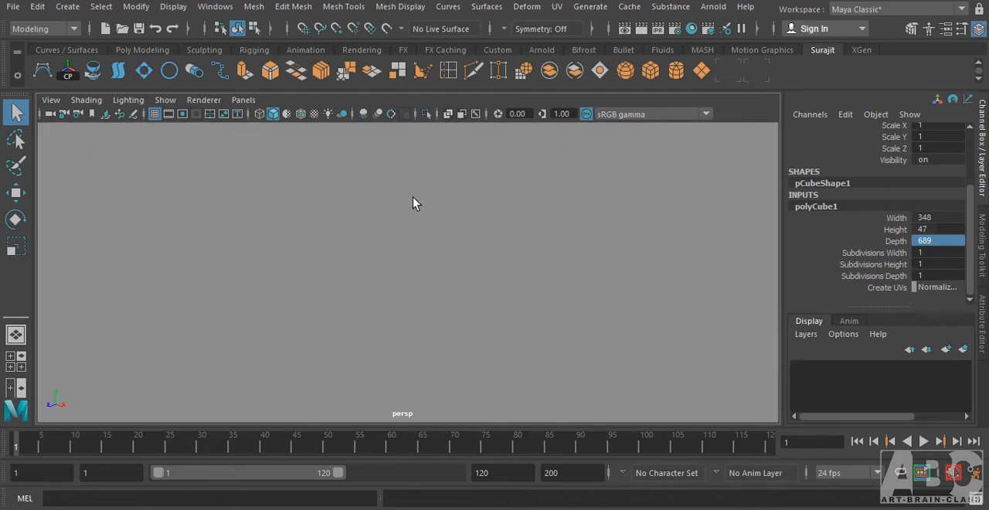
{"action": "scroll", "coordinate": [466, 274], "scroll_direction": "up", "scroll_amount": 3}
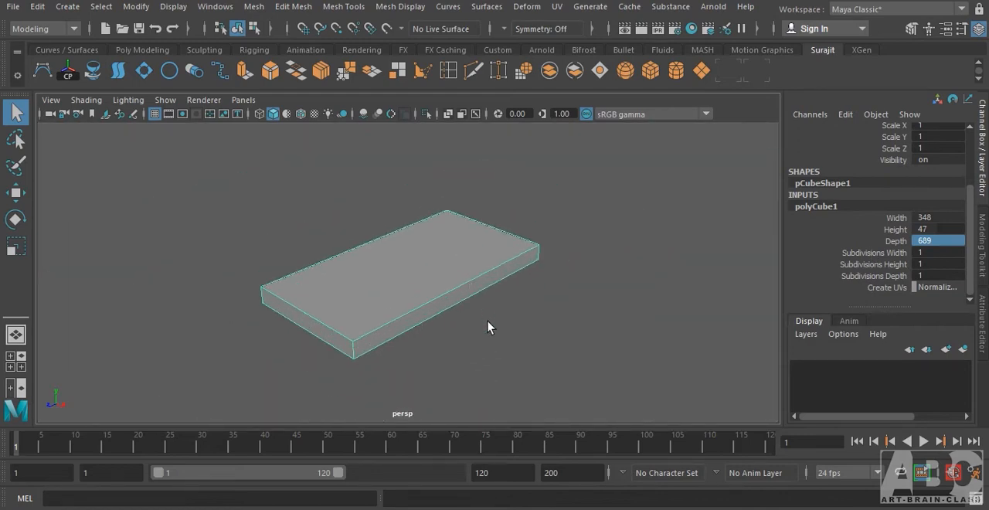
{"action": "left_click_drag", "start_coordinate": [488, 336], "coordinate": [453, 331], "text": "alt"}
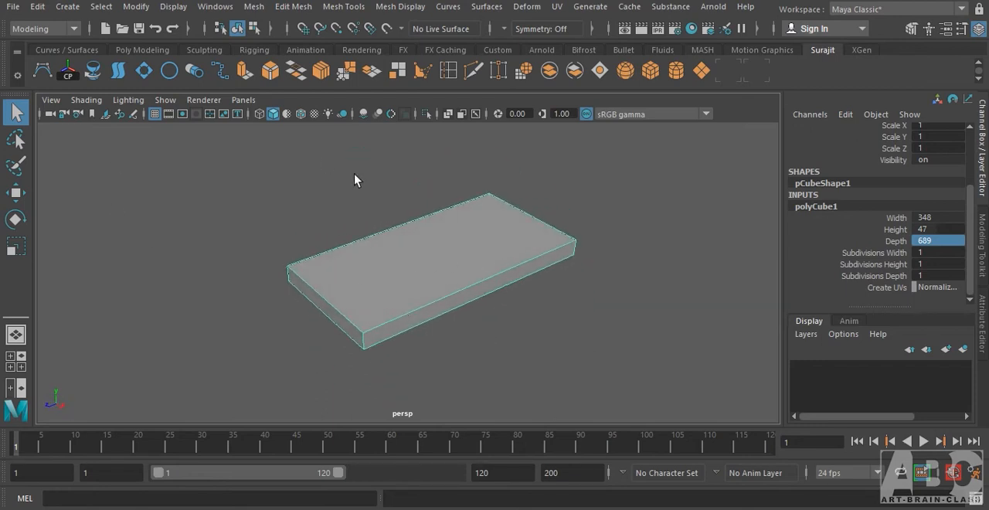
{"action": "key", "text": "r"}
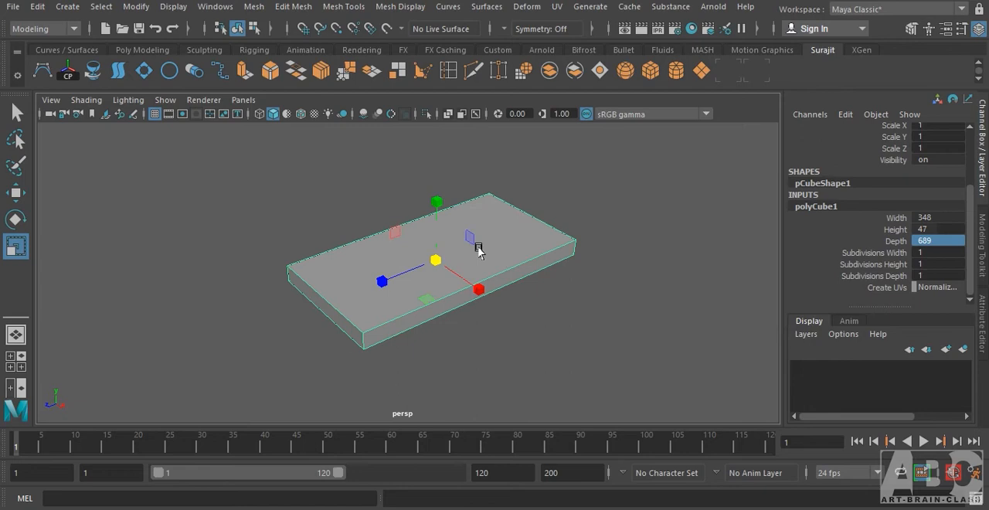
{"action": "key", "text": "4"}
{"action": "left_click_drag", "start_coordinate": [471, 263], "coordinate": [517, 310], "text": "alt"}
{"action": "left_click", "coordinate": [517, 309]}
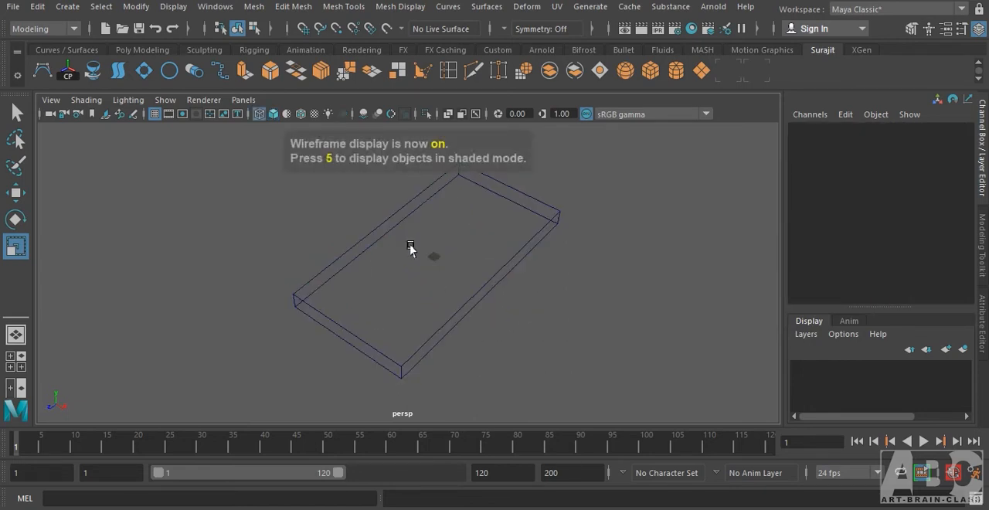
{"action": "left_click", "coordinate": [473, 281]}
{"action": "left_click_drag", "start_coordinate": [434, 257], "coordinate": [520, 324]}
{"action": "scroll", "coordinate": [480, 286], "scroll_direction": "up", "scroll_amount": 8}
{"action": "left_click_drag", "start_coordinate": [521, 217], "coordinate": [462, 227]}
{"action": "middle_click_drag", "start_coordinate": [462, 226], "coordinate": [551, 323], "text": "alt"}
{"action": "left_click_drag", "start_coordinate": [551, 322], "coordinate": [527, 271], "text": "alt"}
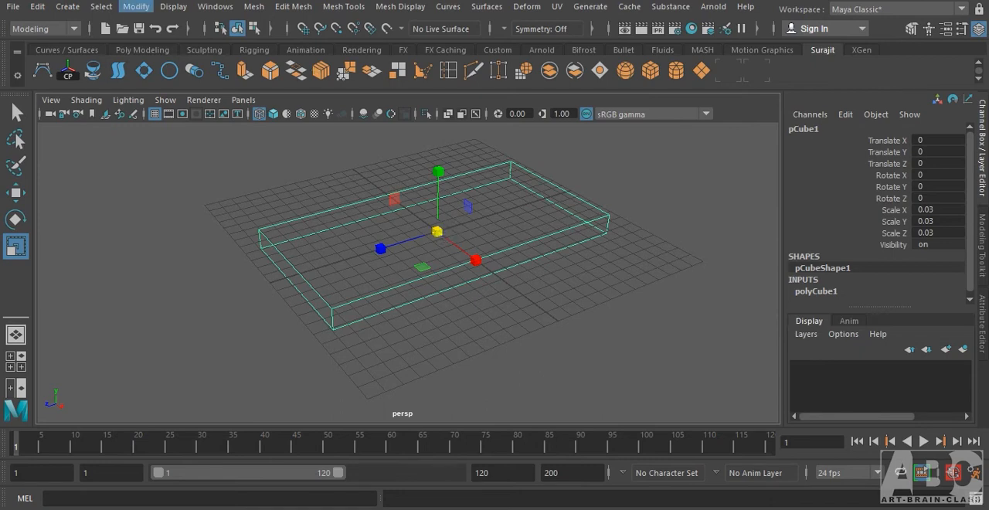
- Freeze the transformations of the scaled-down box and keep it selected
{"action": "left_click", "coordinate": [135, 7]}
{"action": "left_click", "coordinate": [188, 72]}
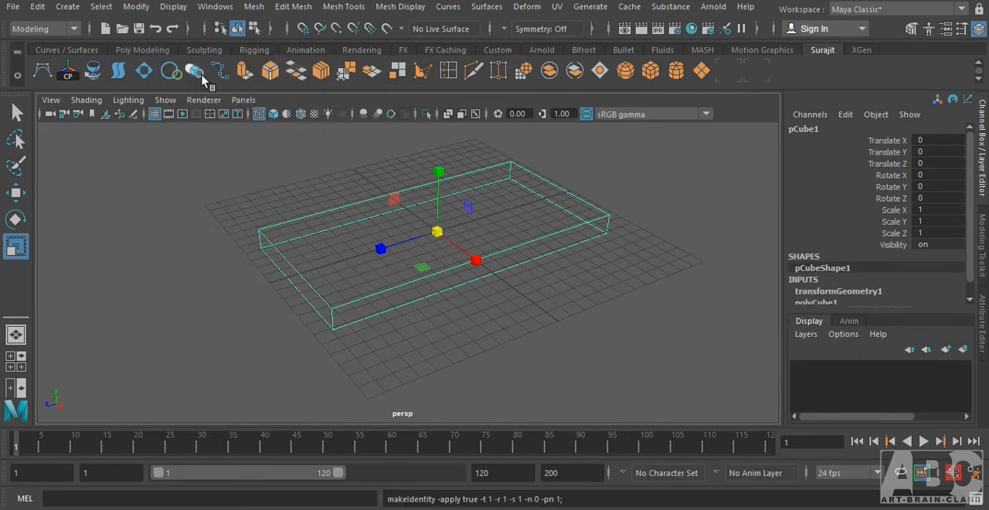
{"action": "left_click", "coordinate": [610, 276]}
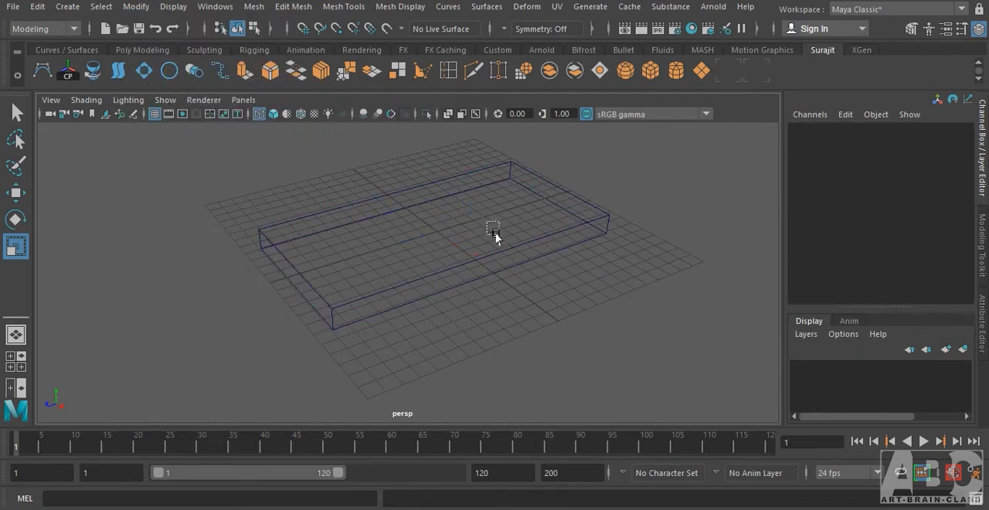
{"action": "left_click", "coordinate": [385, 190]}
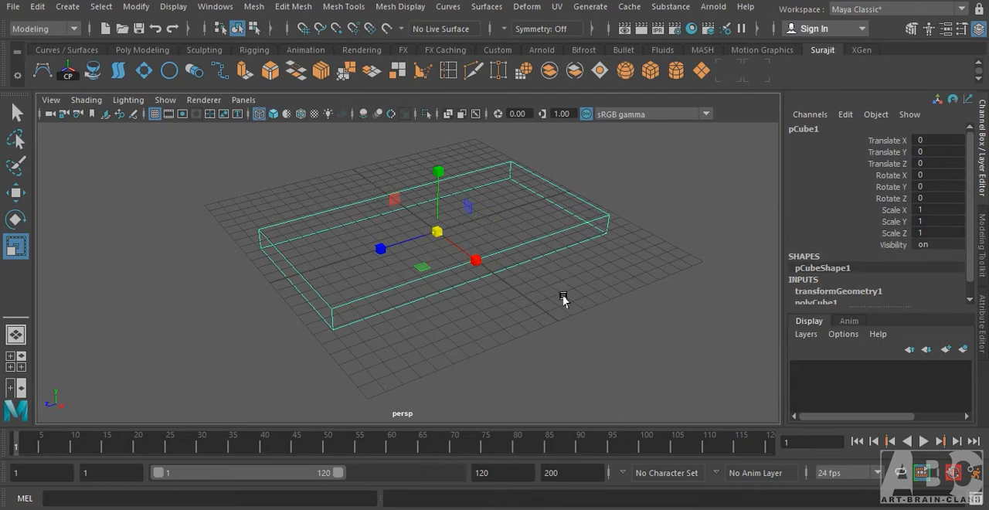
- Return the viewport to shaded display and reselect the box
{"action": "key", "text": "5"}
{"action": "left_click", "coordinate": [508, 317]}
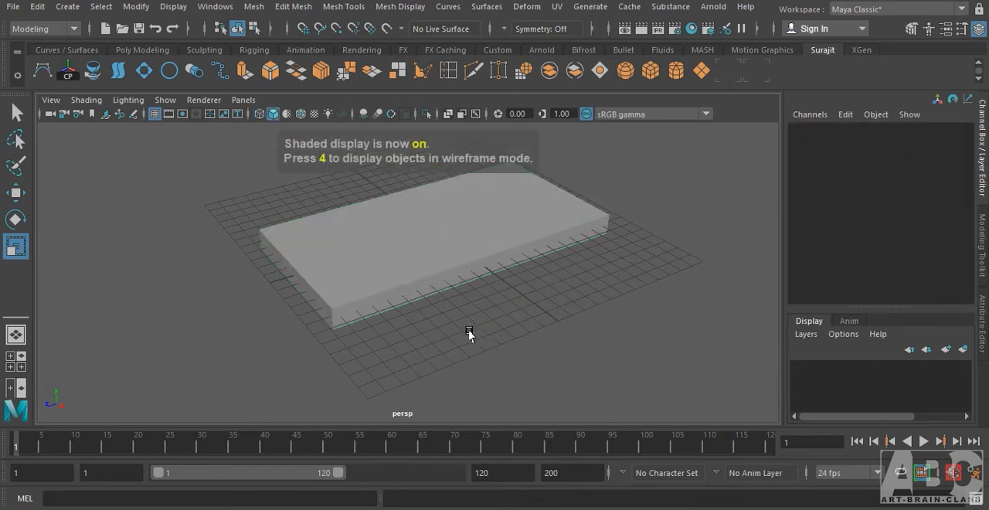
{"action": "left_click", "coordinate": [436, 277]}
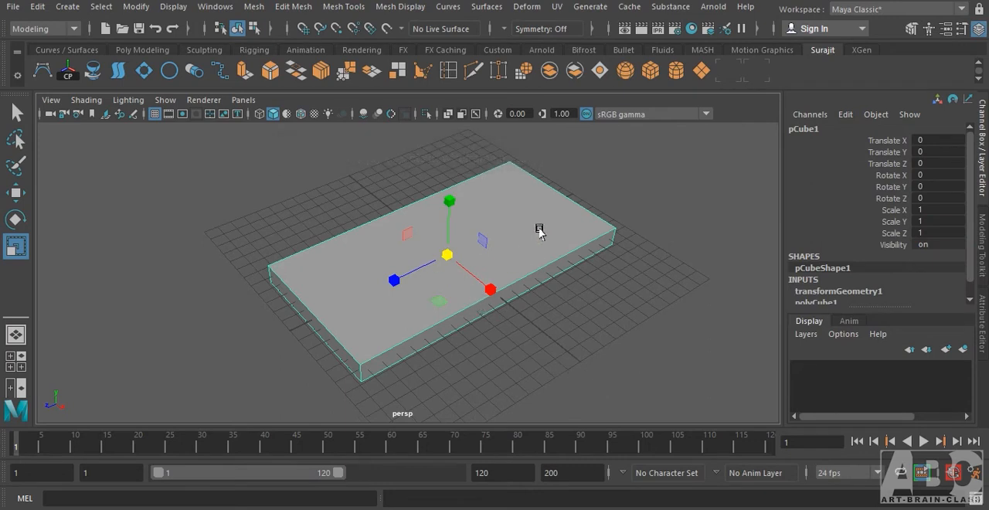
{"action": "mouse_move", "coordinate": [535, 369]}
{"action": "left_mouse_down", "text": "alt"}
{"action": "mouse_move", "coordinate": [526, 332]}
{"action": "mouse_move", "coordinate": [564, 347]}
{"action": "left_mouse_up", "text": "alt"}
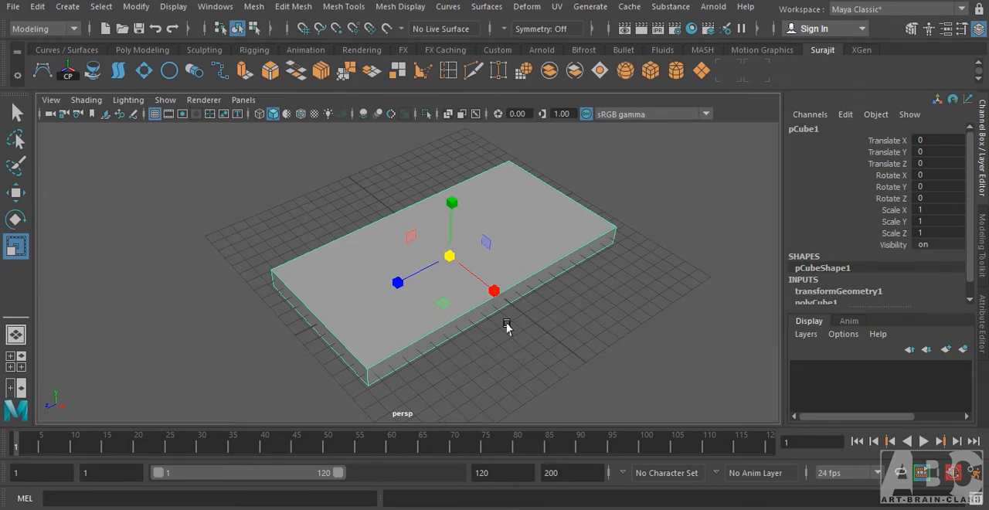
- Select the box's top face and assign a new Lambert material to it
{"action": "scroll", "coordinate": [510, 329], "scroll_direction": "up", "scroll_amount": 2}
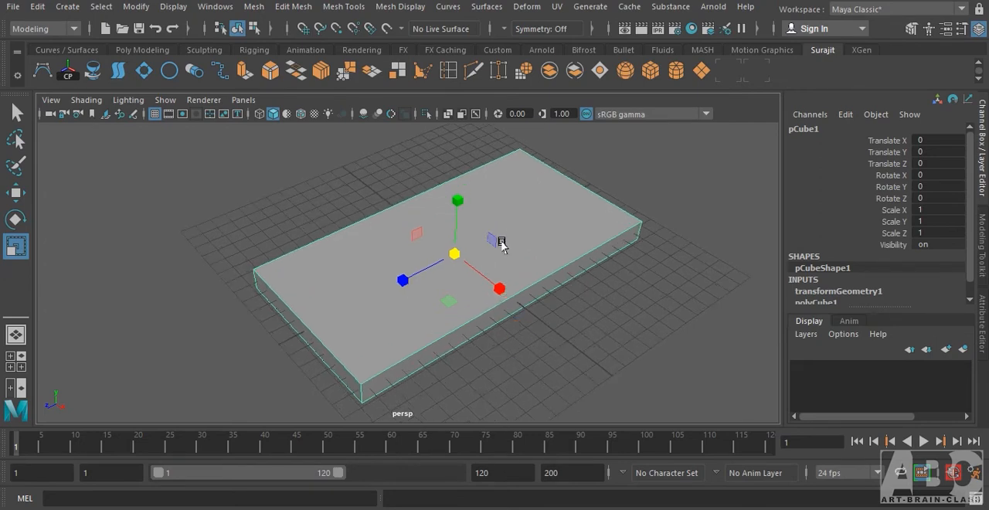
{"action": "right_click", "coordinate": [499, 207]}
{"action": "left_click", "coordinate": [506, 175]}
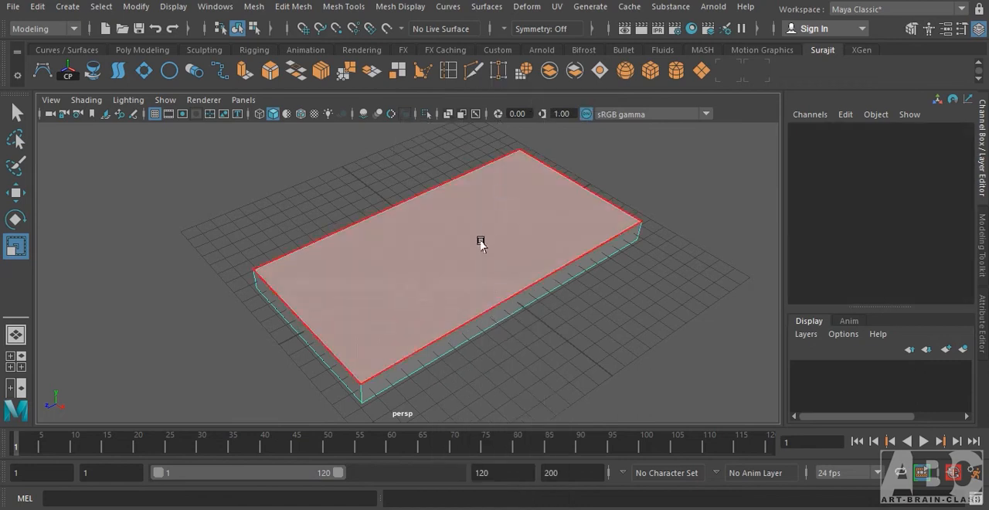
{"action": "left_click", "coordinate": [481, 242]}
{"action": "right_click", "coordinate": [498, 240]}
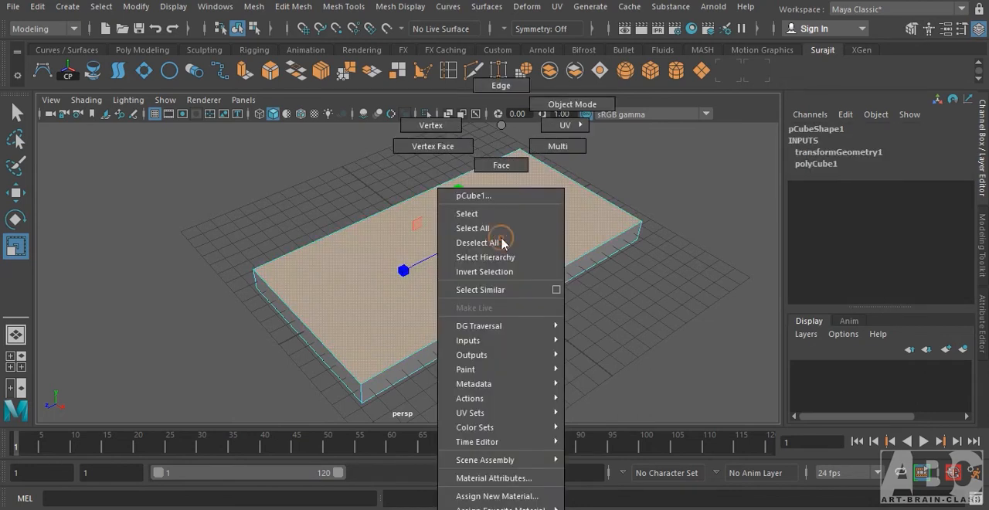
{"action": "left_click", "coordinate": [526, 496]}
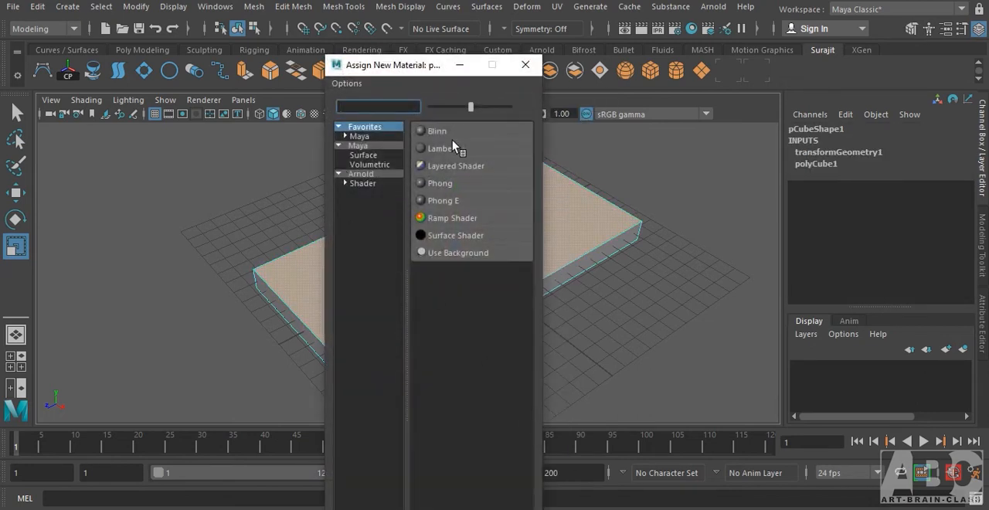
{"action": "left_click", "coordinate": [447, 150]}
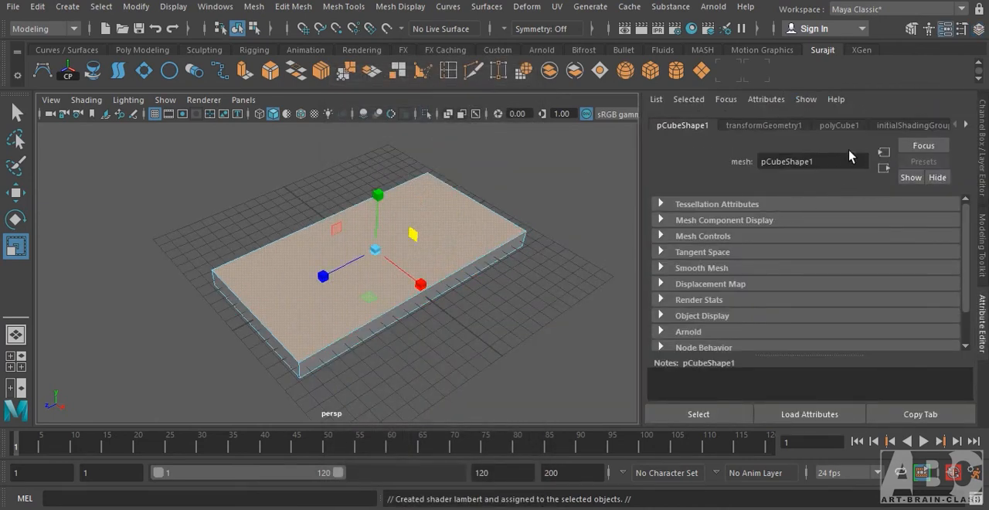
- Connect a File texture to the Color attribute of the top face's lambert2 material
{"action": "left_click", "coordinate": [966, 125]}
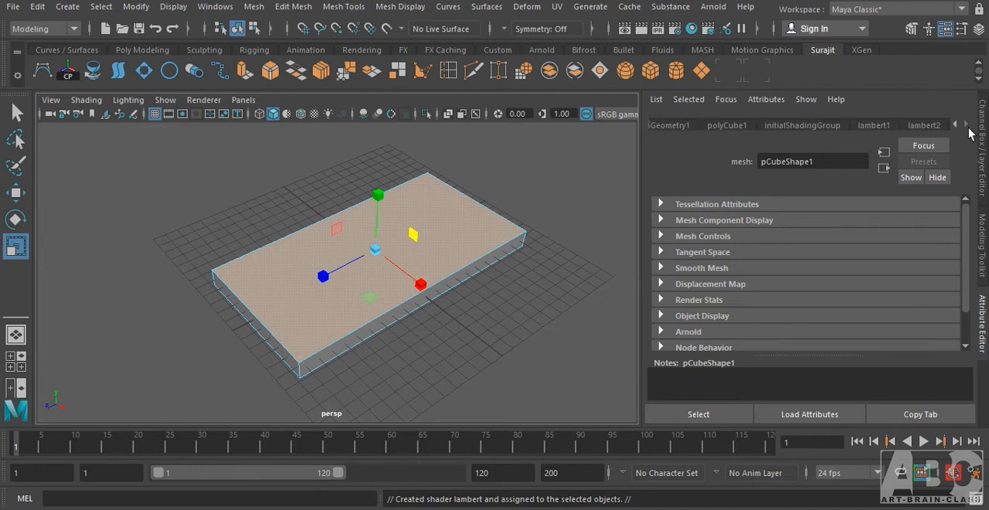
{"action": "left_click", "coordinate": [942, 125]}
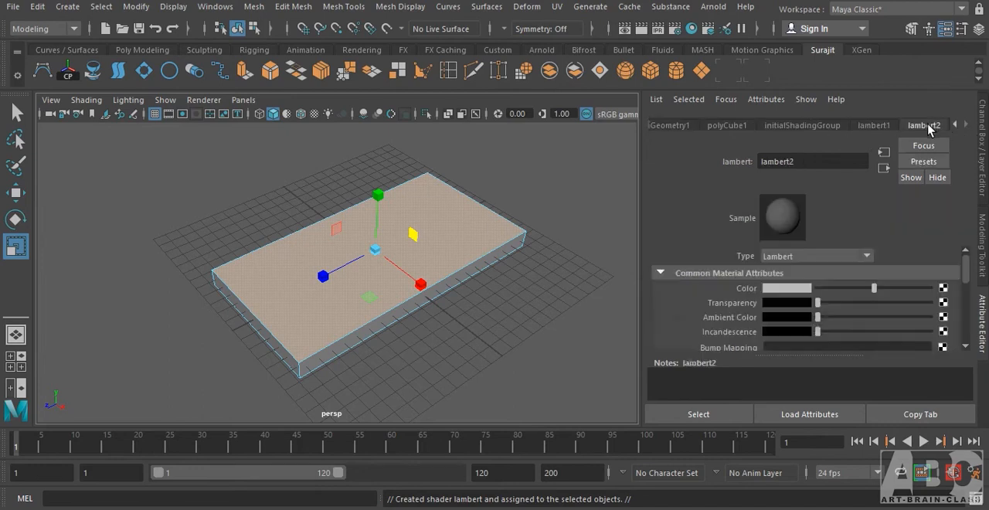
{"action": "left_click", "coordinate": [943, 287]}
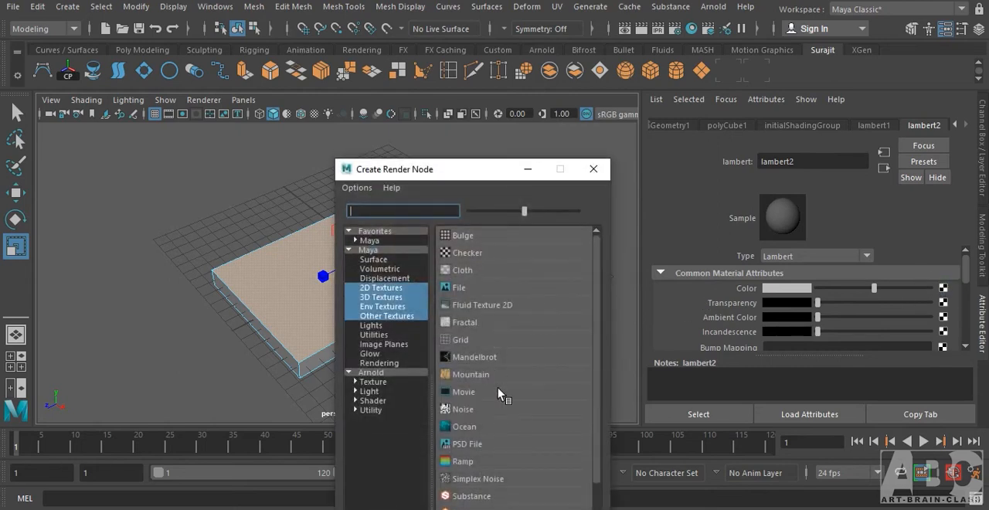
{"action": "left_click", "coordinate": [460, 287]}
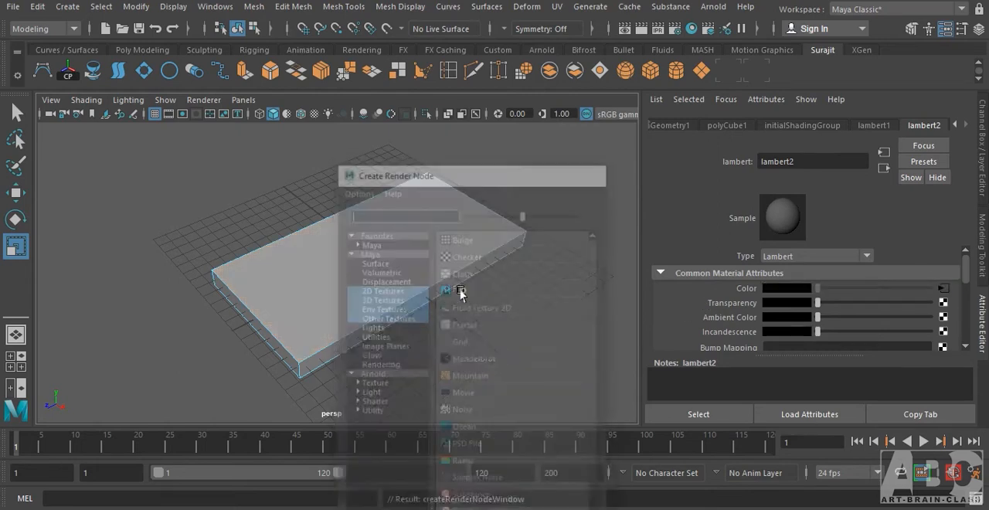
- Load back.jpg from the sourceimages folder into the File texture and display texture maps in the viewport
{"action": "left_click", "coordinate": [947, 325]}
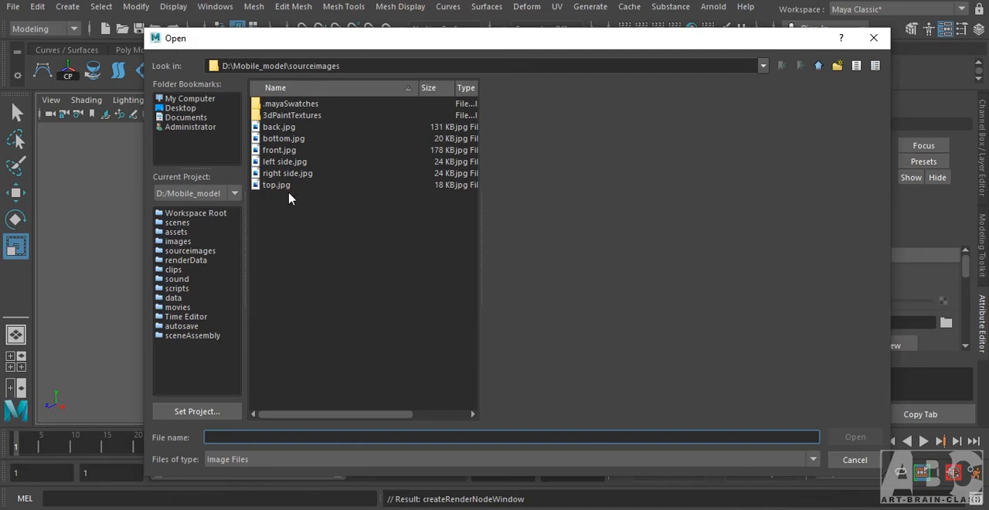
{"action": "left_click", "coordinate": [278, 127]}
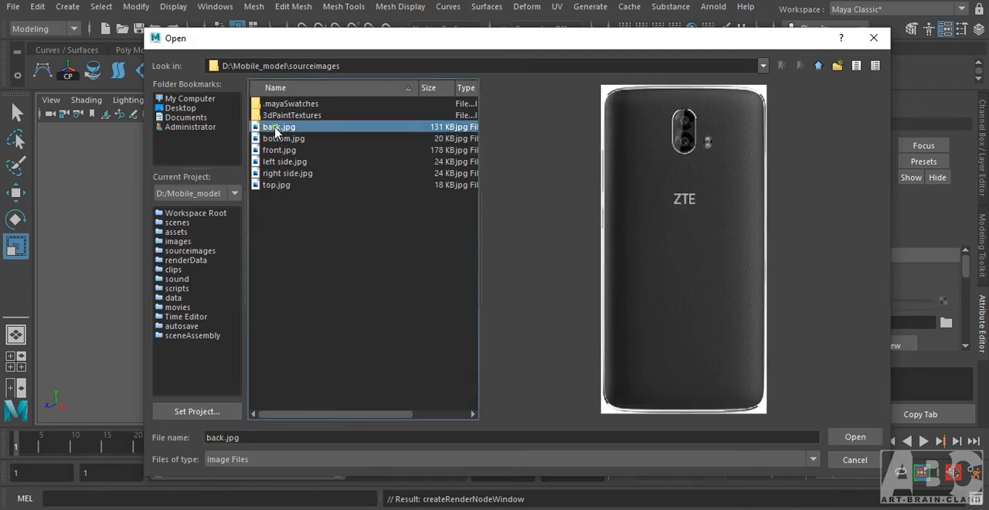
{"action": "left_click", "coordinate": [278, 139]}
{"action": "left_click", "coordinate": [279, 150]}
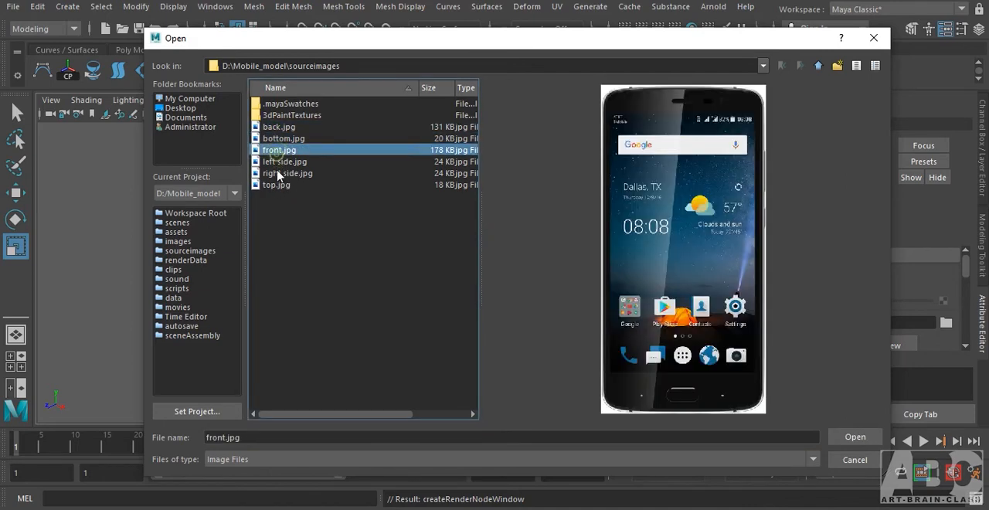
{"action": "left_click", "coordinate": [278, 127]}
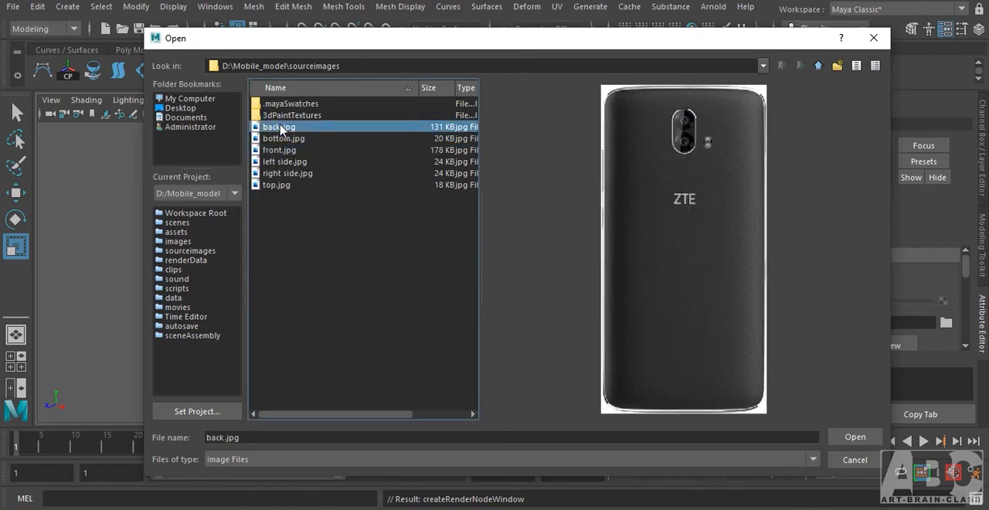
{"action": "left_click", "coordinate": [853, 438]}
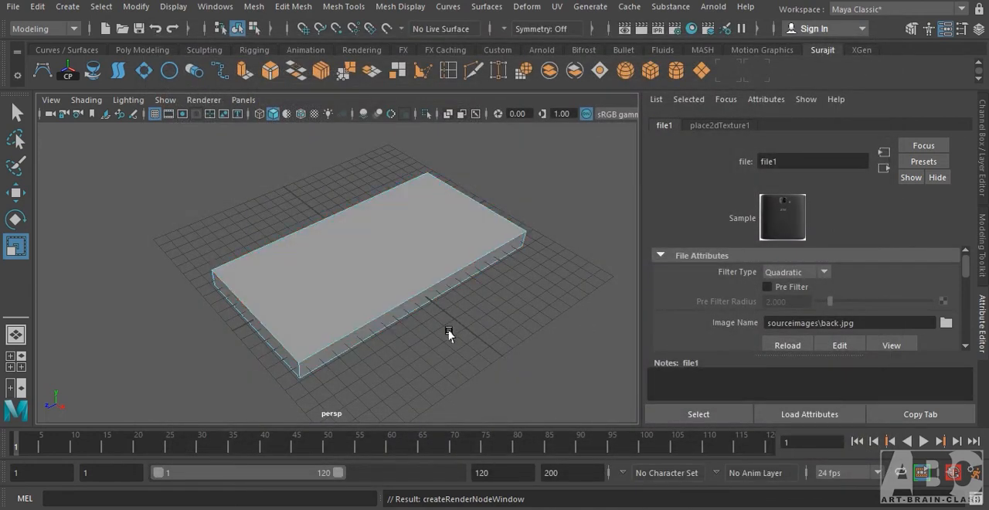
{"action": "key", "text": "6"}
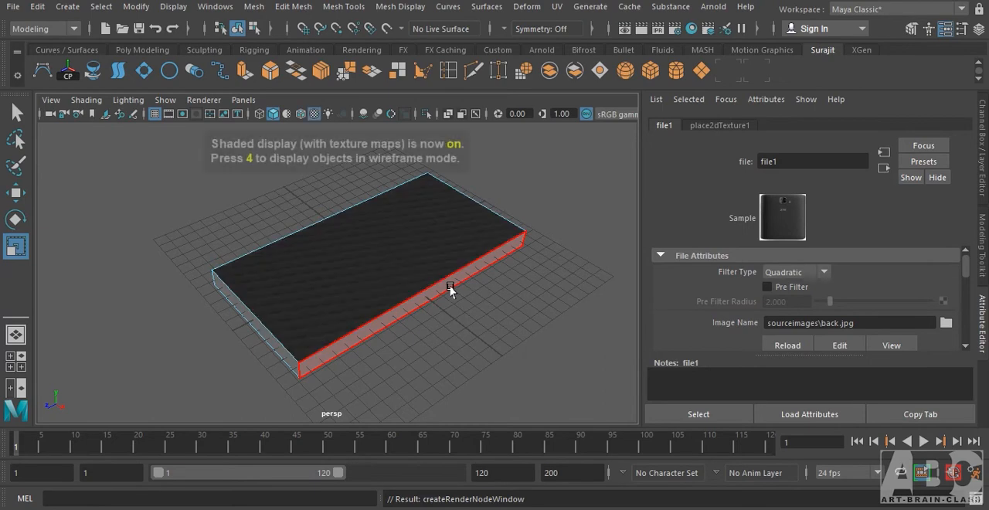
- Apply a planar UV projection to the box's top face, fitted to Best plane
{"action": "left_click", "coordinate": [342, 274]}
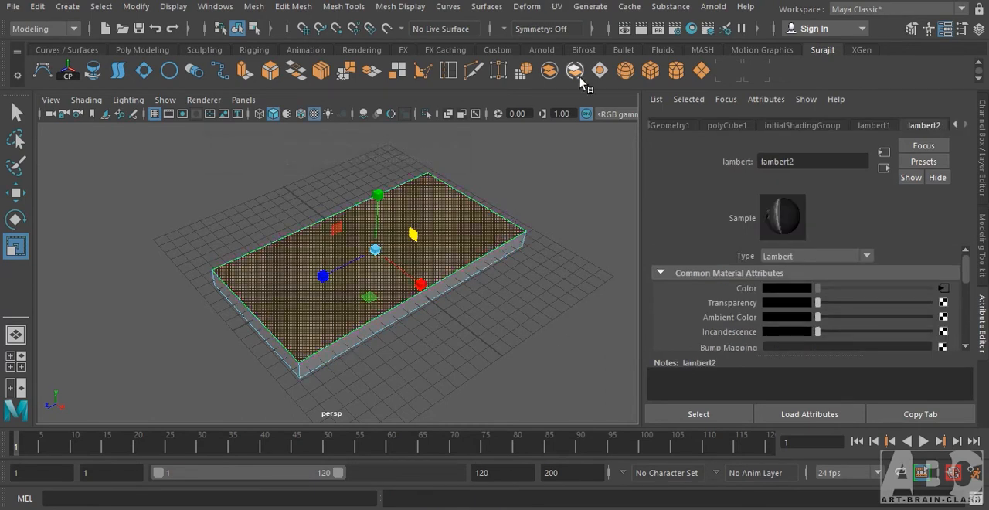
{"action": "left_click", "coordinate": [557, 7]}
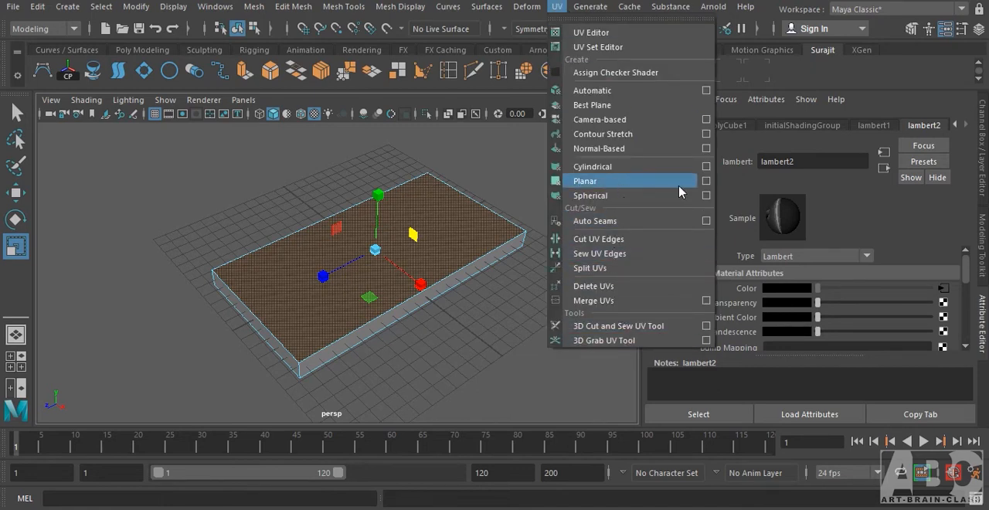
{"action": "left_click", "coordinate": [706, 182]}
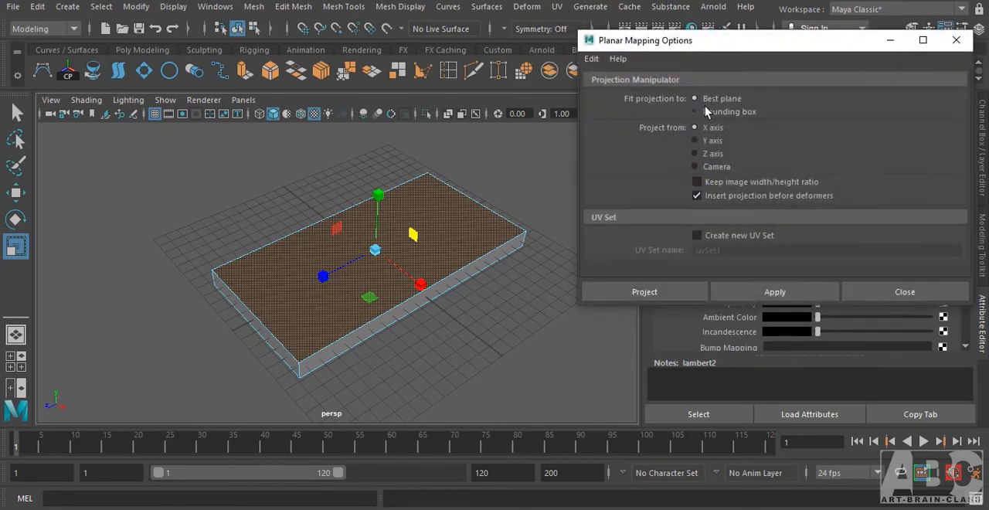
{"action": "left_click", "coordinate": [741, 295]}
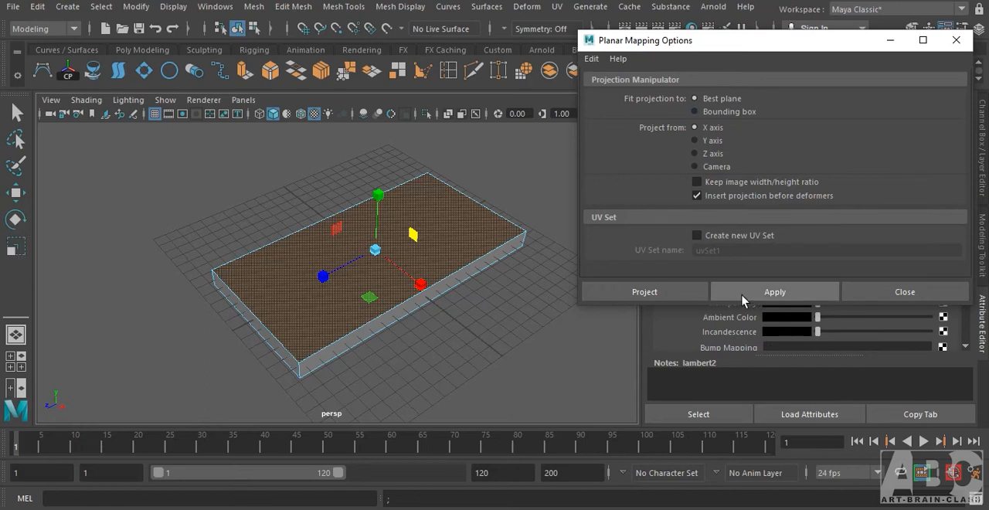
{"action": "left_click", "coordinate": [888, 39]}
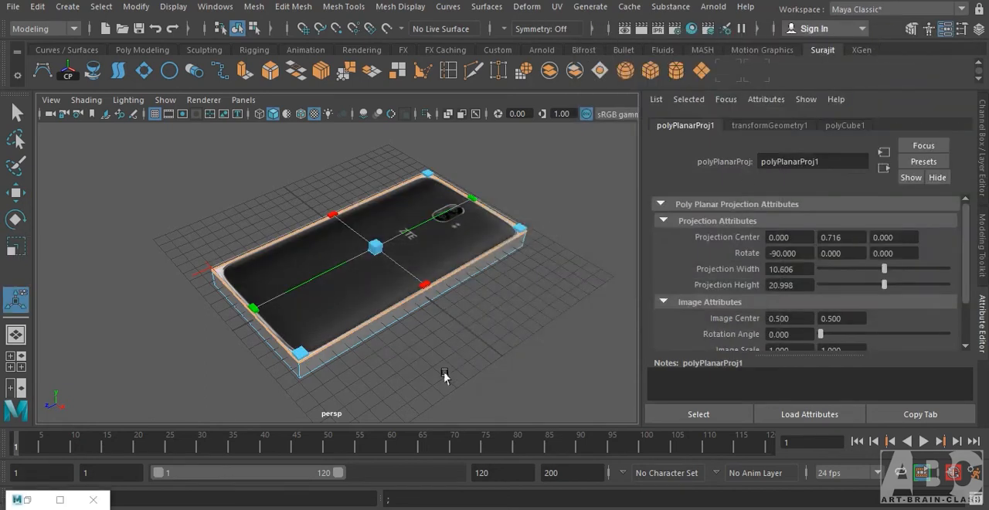
- Select the box's large underside face and assign a new Lambert material to it
{"action": "left_click_drag", "start_coordinate": [419, 354], "coordinate": [370, 280], "text": "alt"}
{"action": "left_click", "coordinate": [376, 278]}
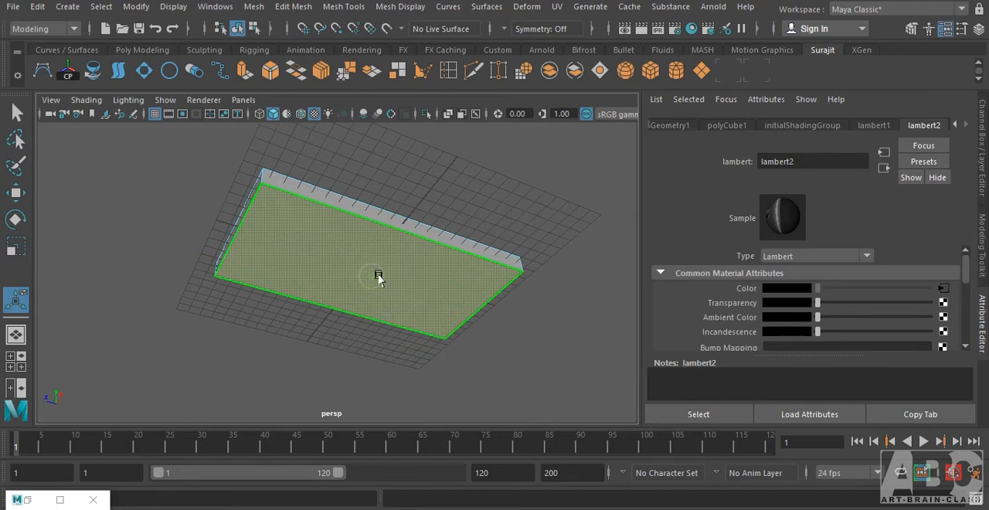
{"action": "right_click", "coordinate": [327, 258]}
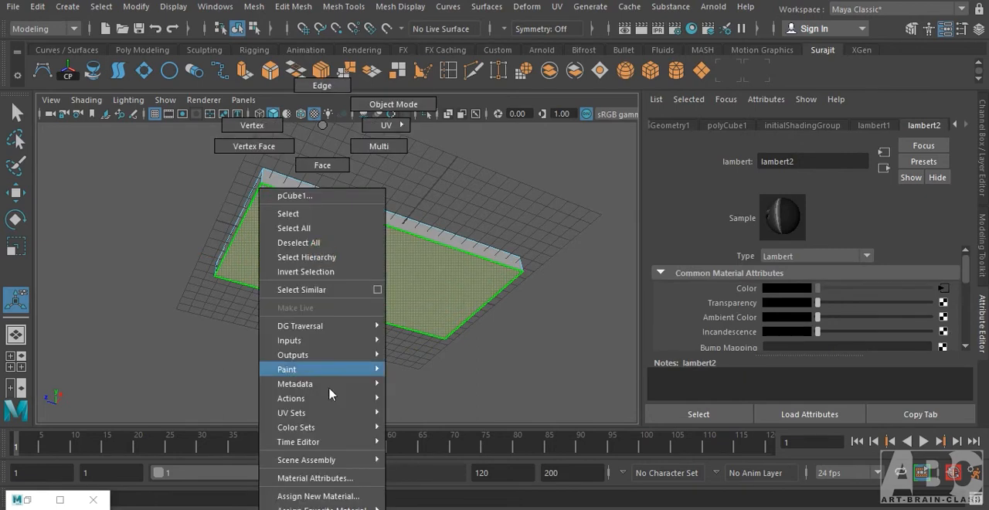
{"action": "left_click", "coordinate": [328, 497]}
{"action": "left_click", "coordinate": [448, 149]}
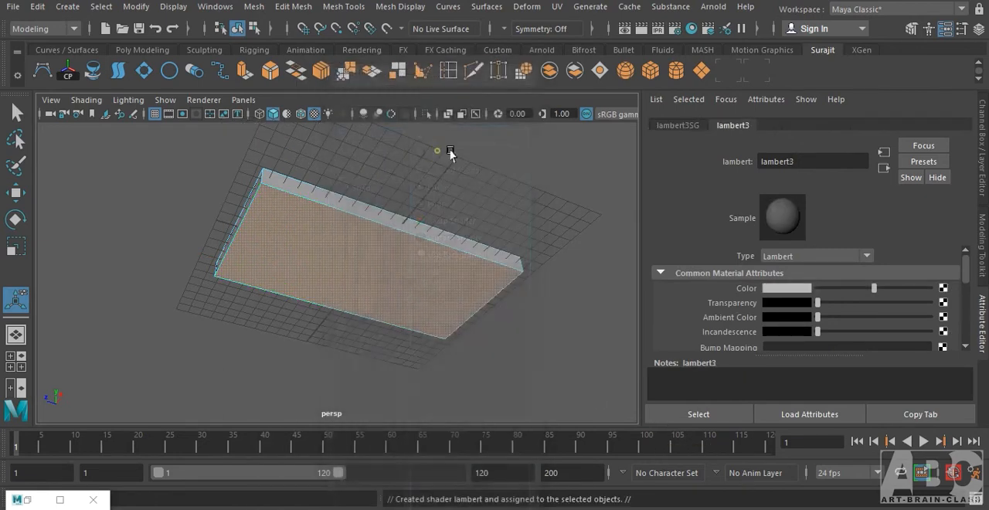
- Connect a File texture to the Color attribute of the underside's lambert3 material and load front.jpg into it
{"action": "left_click", "coordinate": [943, 289]}
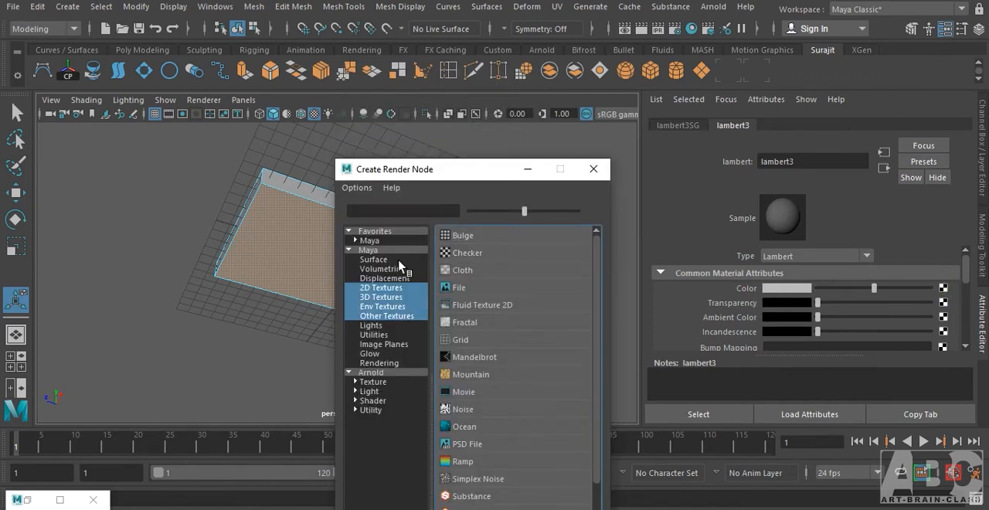
{"action": "left_click", "coordinate": [464, 287]}
{"action": "left_click", "coordinate": [945, 323]}
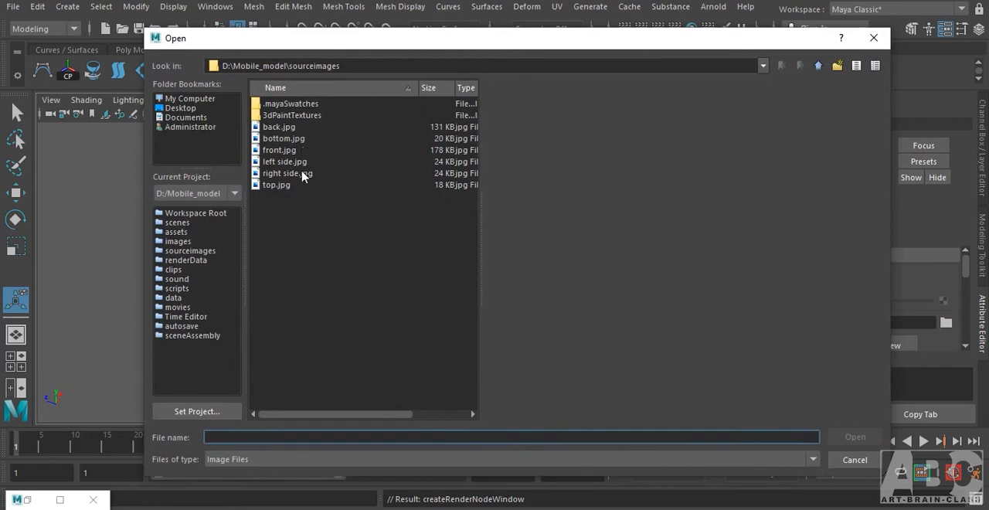
{"action": "left_click", "coordinate": [278, 152]}
{"action": "left_click", "coordinate": [854, 437]}
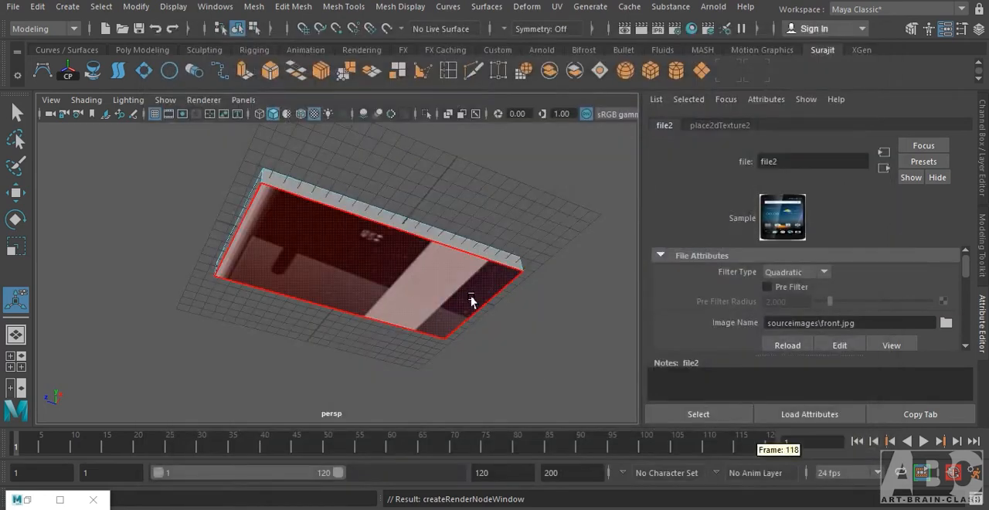
- Apply a planar UV projection to the underside face
{"action": "left_click", "coordinate": [400, 281]}
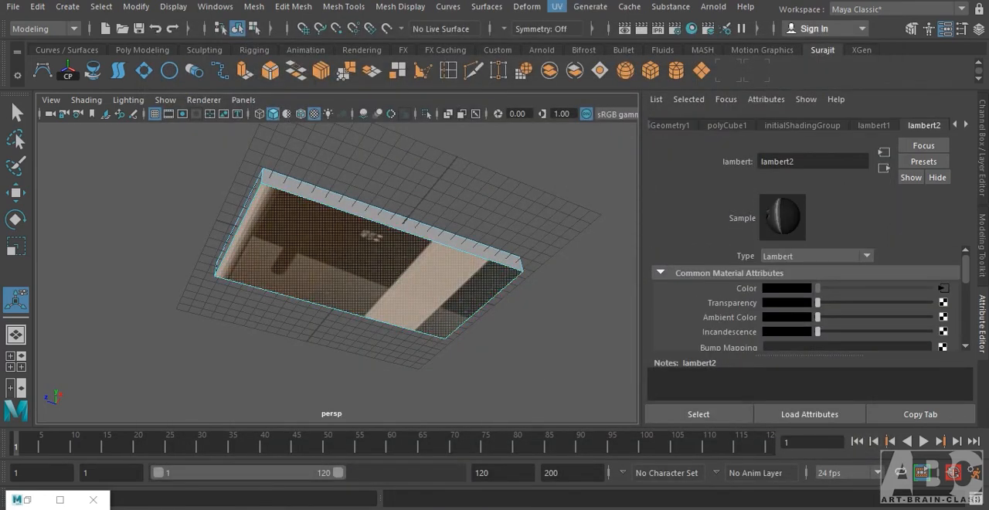
{"action": "left_click", "coordinate": [557, 6]}
{"action": "left_click", "coordinate": [585, 181]}
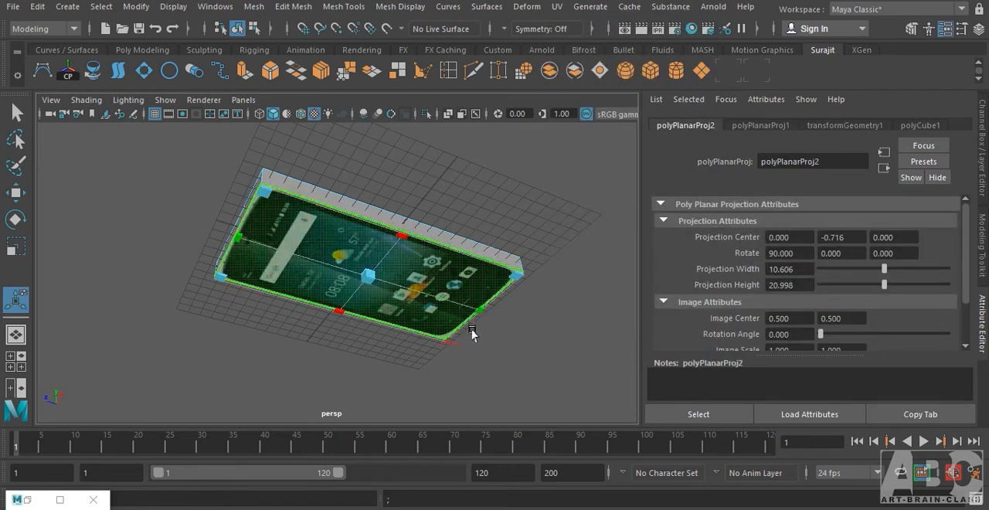
- Compare the front and back image orientations and set the underside projection's image Rotation Angle to 180
{"action": "left_click_drag", "start_coordinate": [470, 335], "coordinate": [456, 317], "text": "alt"}
{"action": "left_click_drag", "start_coordinate": [508, 335], "coordinate": [488, 452], "text": "alt"}
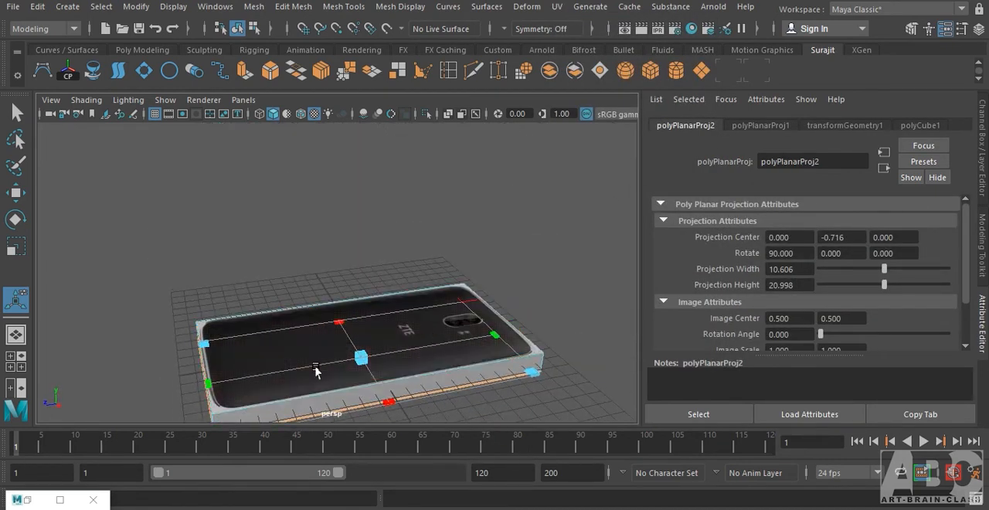
{"action": "left_click_drag", "start_coordinate": [439, 353], "coordinate": [399, 248], "text": "alt"}
{"action": "left_click_drag", "start_coordinate": [385, 280], "coordinate": [495, 325], "text": "alt"}
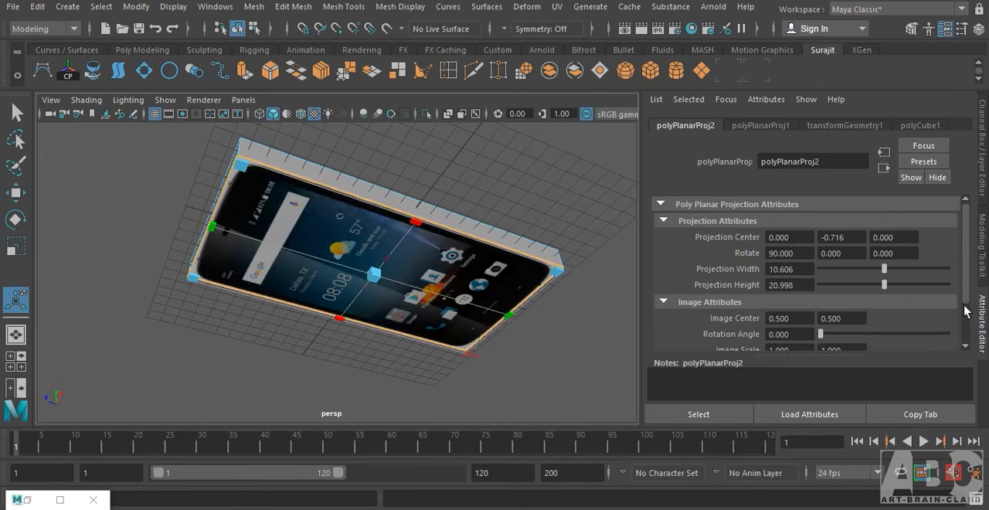
{"action": "scroll", "coordinate": [968, 255], "scroll_direction": "down", "scroll_amount": 3}
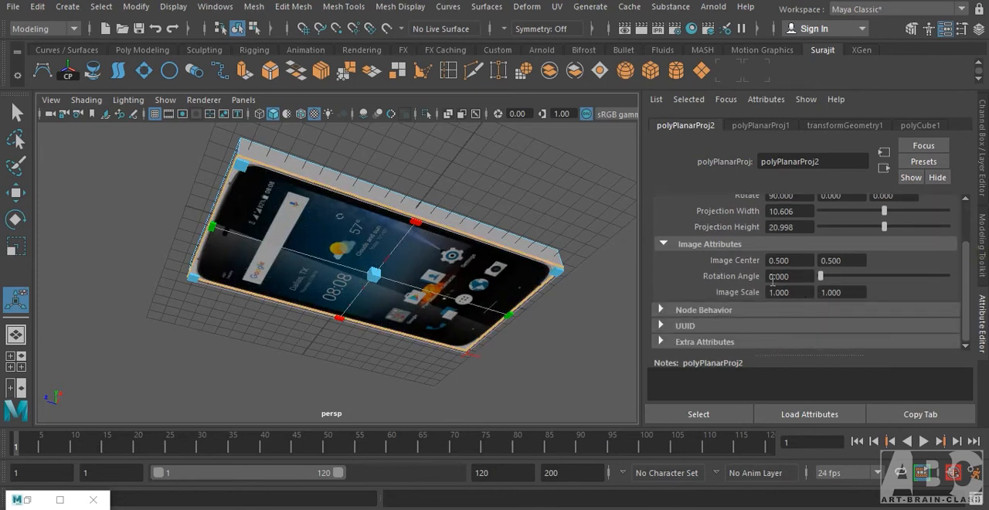
{"action": "left_click", "coordinate": [808, 275]}
{"action": "type", "text": "180"}
{"action": "key", "text": "Return"}
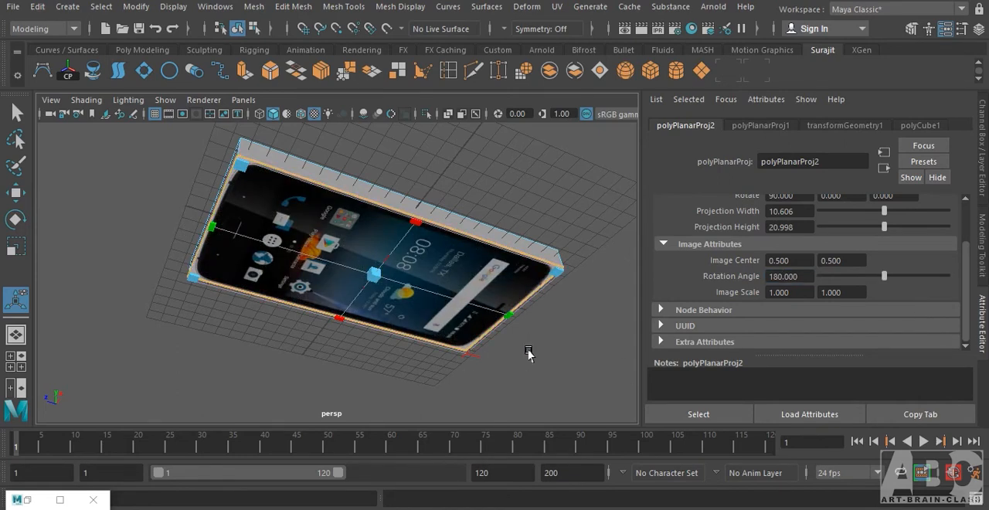
- Select one long side face of the phone box and assign a new Lambert material to it
{"action": "mouse_move", "coordinate": [528, 353]}
{"action": "left_mouse_down", "text": "alt"}
{"action": "mouse_move", "coordinate": [512, 273]}
{"action": "mouse_move", "coordinate": [541, 391]}
{"action": "mouse_move", "coordinate": [533, 352]}
{"action": "left_mouse_up", "text": "alt"}
{"action": "middle_click_drag", "start_coordinate": [533, 351], "coordinate": [520, 289], "text": "alt"}
{"action": "right_click_drag", "start_coordinate": [521, 289], "coordinate": [548, 298], "text": "alt"}
{"action": "middle_click_drag", "start_coordinate": [539, 300], "coordinate": [534, 282], "text": "alt"}
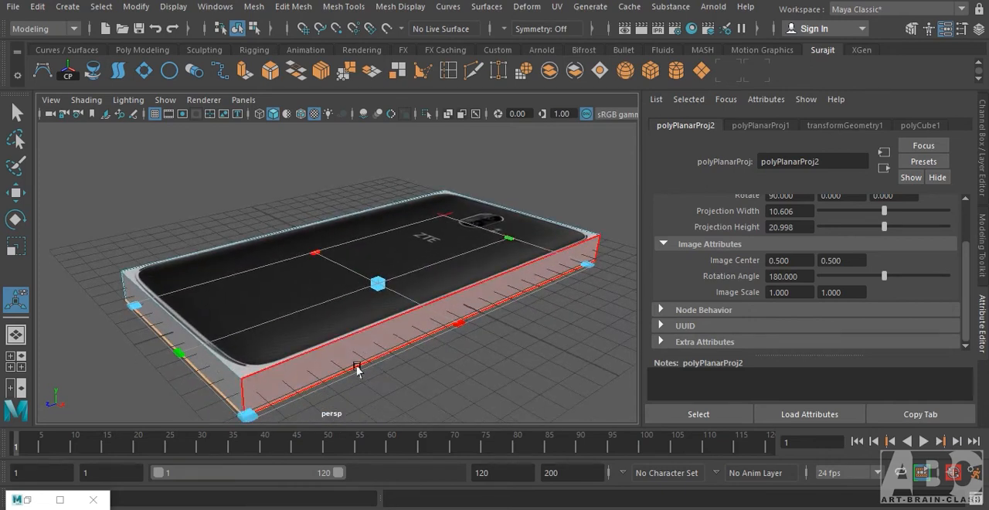
{"action": "middle_click_drag", "start_coordinate": [419, 322], "coordinate": [421, 323]}
{"action": "left_click", "coordinate": [426, 325]}
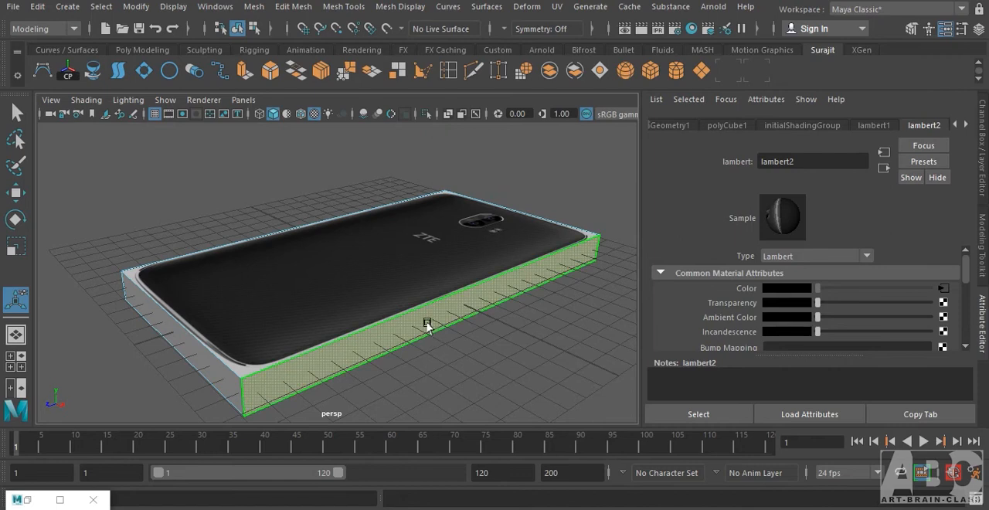
{"action": "right_click_drag", "start_coordinate": [425, 325], "coordinate": [444, 500]}
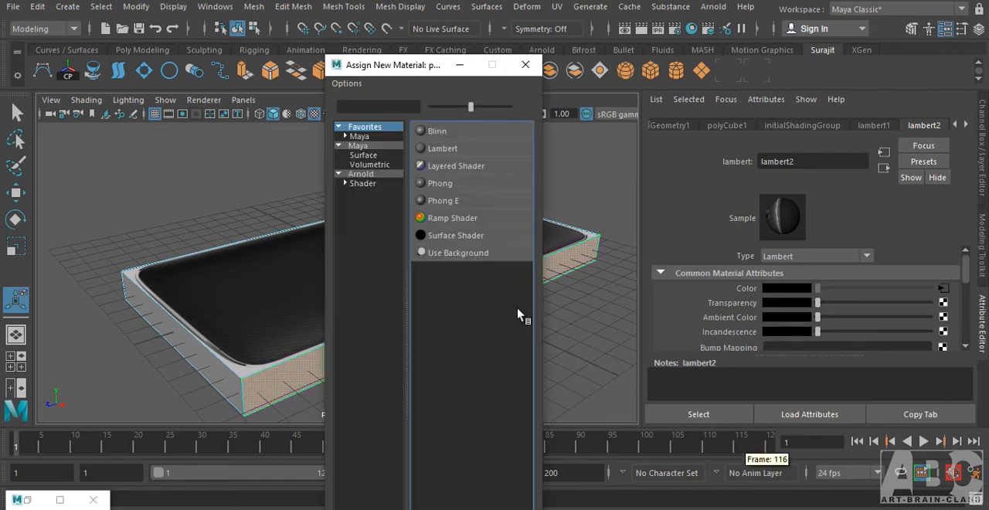
{"action": "left_click", "coordinate": [442, 148]}
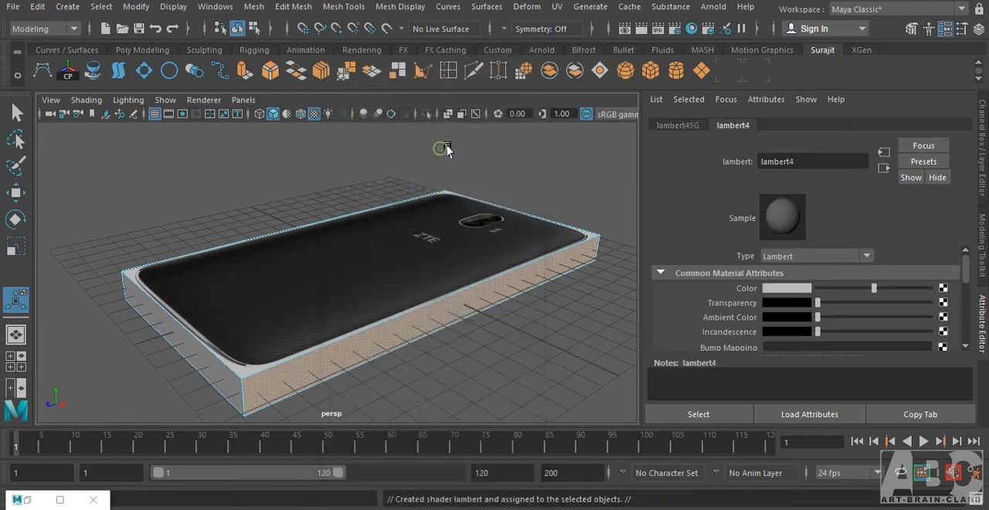
- Connect a File texture to the Color attribute of the side's lambert4 material and load left side.jpg into it
{"action": "left_click", "coordinate": [944, 289]}
{"action": "left_click", "coordinate": [470, 283]}
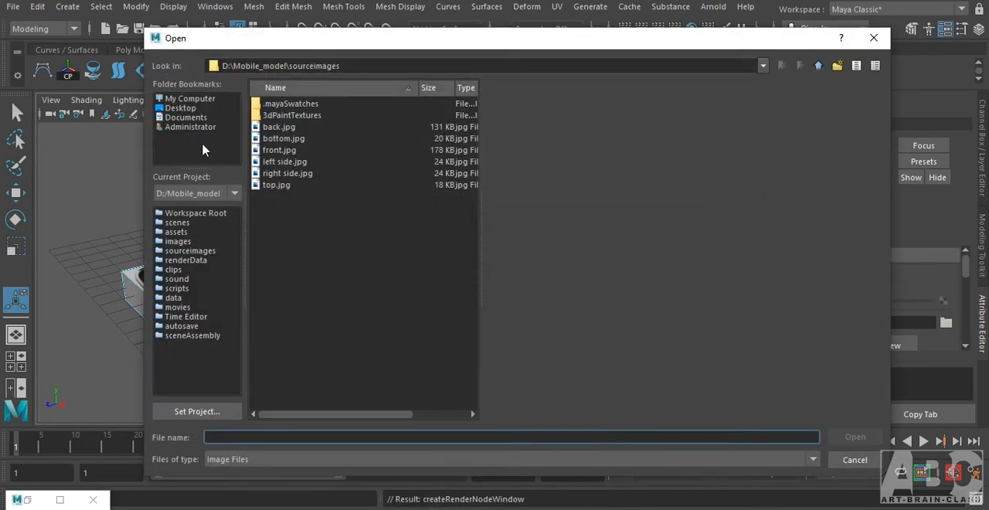
{"action": "left_click", "coordinate": [285, 161]}
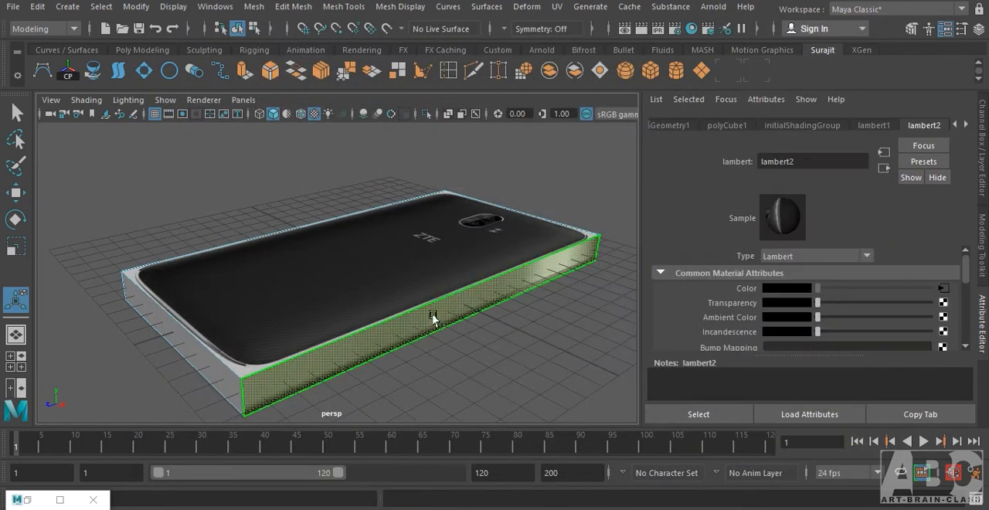
- Apply a planar UV projection to the left side face and set the projection's X rotation to -90
{"action": "left_click", "coordinate": [557, 6]}
{"action": "left_click", "coordinate": [602, 182]}
{"action": "left_click_drag", "start_coordinate": [495, 355], "coordinate": [449, 376], "text": "alt"}
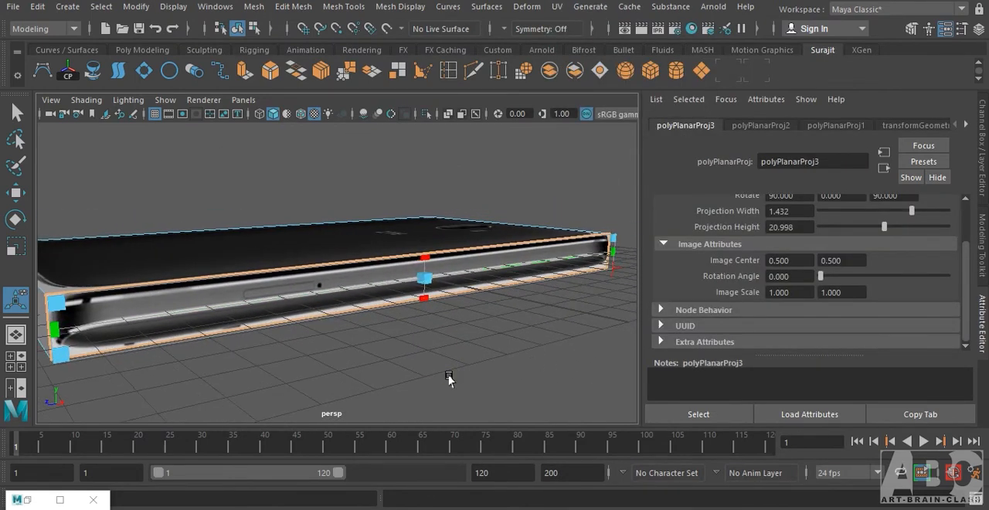
{"action": "left_click_drag", "start_coordinate": [967, 276], "coordinate": [967, 255]}
{"action": "left_click_drag", "start_coordinate": [799, 224], "coordinate": [728, 223]}
{"action": "type", "text": "-90"}
{"action": "key", "text": "Return"}
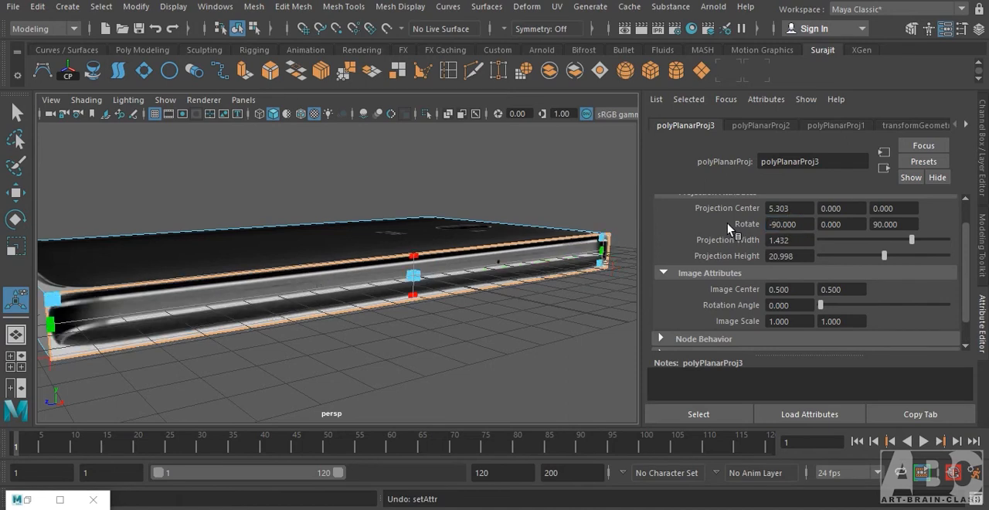
- Assign a new Lambert material to the opposite long side face and load right side.jpg as its Color File texture
{"action": "left_click_drag", "start_coordinate": [441, 380], "coordinate": [570, 341], "text": "alt"}
{"action": "left_click", "coordinate": [358, 299]}
{"action": "right_click_drag", "start_coordinate": [357, 275], "coordinate": [370, 500]}
{"action": "left_click", "coordinate": [467, 294]}
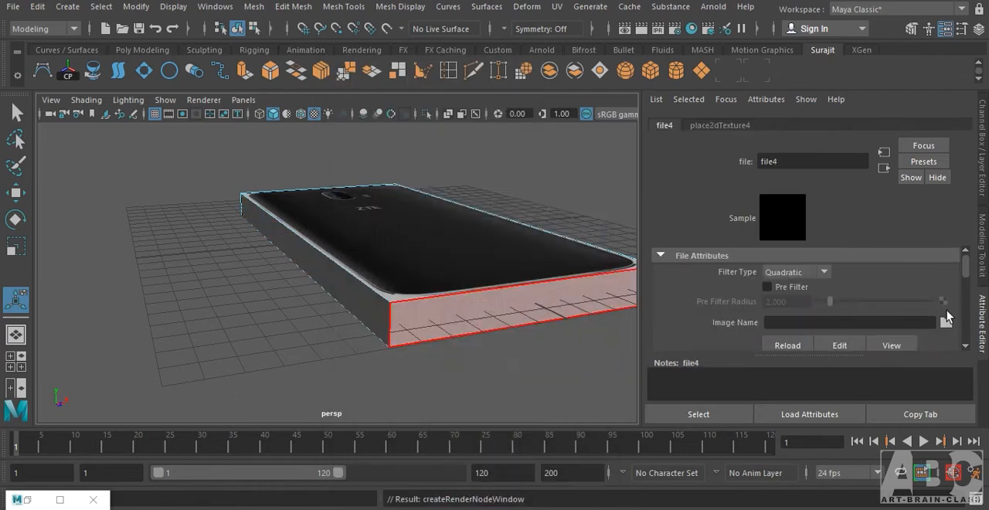
{"action": "left_click", "coordinate": [946, 322]}
{"action": "left_click", "coordinate": [279, 174]}
{"action": "left_click", "coordinate": [854, 437]}
- Apply a planar UV projection to the right side face and set the projection's X rotation to -90
{"action": "left_click", "coordinate": [348, 293]}
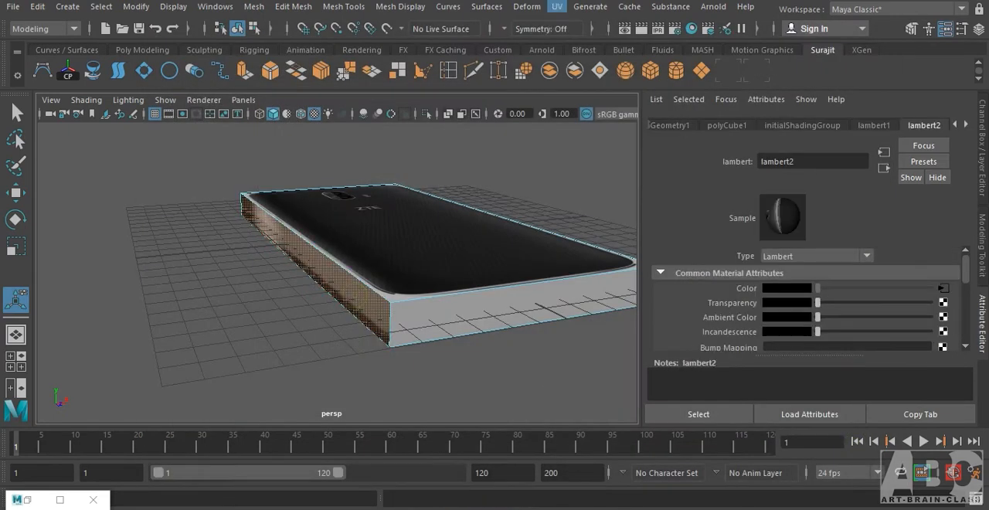
{"action": "left_click", "coordinate": [557, 7]}
{"action": "left_click", "coordinate": [585, 181]}
{"action": "left_click_drag", "start_coordinate": [286, 368], "coordinate": [366, 356], "text": "alt"}
{"action": "key", "text": "ctrl+z"}
{"action": "double_click", "coordinate": [790, 224]}
{"action": "type", "text": "-90"}
{"action": "key", "text": "Return"}
- Select the short end face farthest from the phone's camera lens and assign a new Lambert material to it
{"action": "left_click_drag", "start_coordinate": [478, 358], "coordinate": [453, 353], "text": "alt"}
{"action": "left_click", "coordinate": [461, 326]}
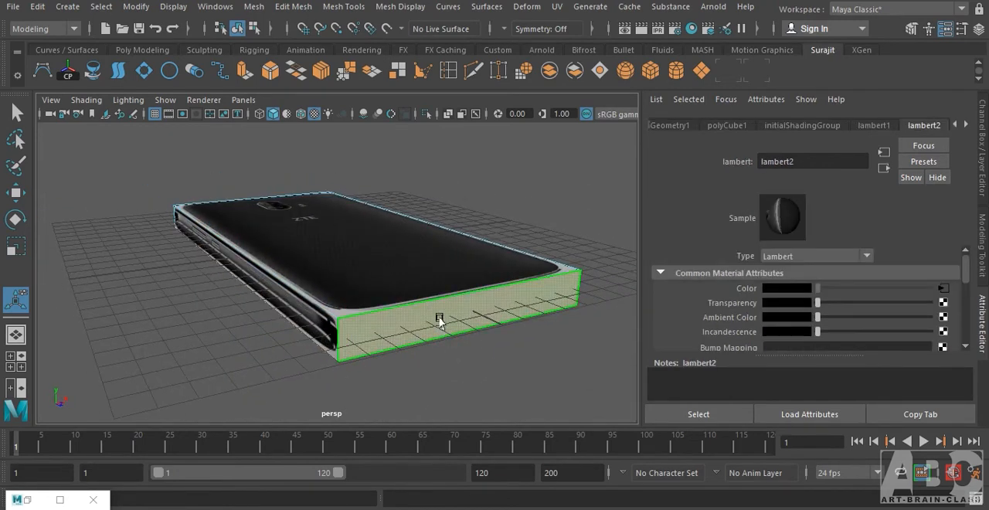
{"action": "right_click_drag", "start_coordinate": [441, 317], "coordinate": [448, 170]}
{"action": "right_click_drag", "start_coordinate": [475, 312], "coordinate": [476, 496]}
{"action": "left_click", "coordinate": [444, 149]}
- Load top.jpg as the Color File texture of the short end face's new Lambert material
{"action": "left_click", "coordinate": [945, 290]}
{"action": "left_click", "coordinate": [459, 288]}
{"action": "left_click", "coordinate": [946, 323]}
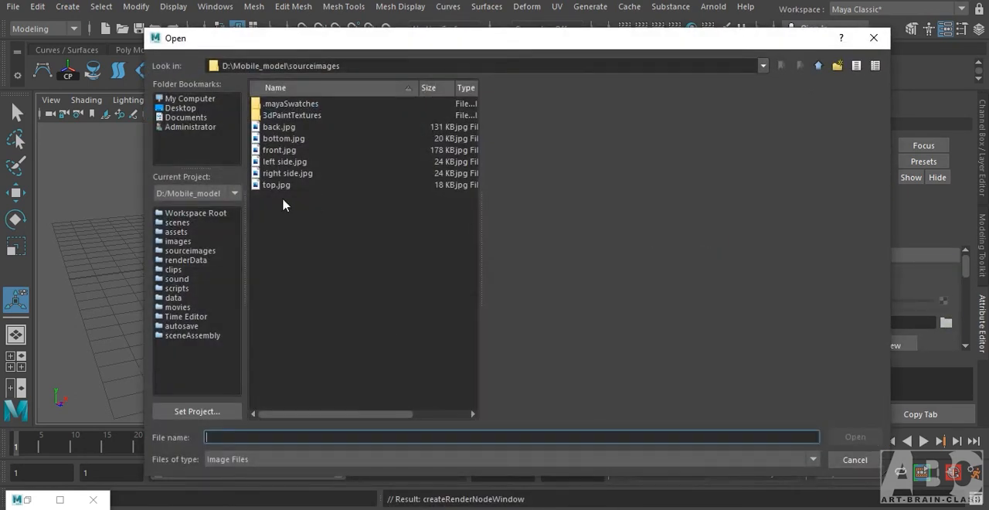
{"action": "left_click", "coordinate": [276, 185]}
{"action": "left_click", "coordinate": [855, 437]}
- Apply a planar UV projection to the textured short end face and set the projection's Rotation Angle to 90
{"action": "left_click", "coordinate": [557, 6]}
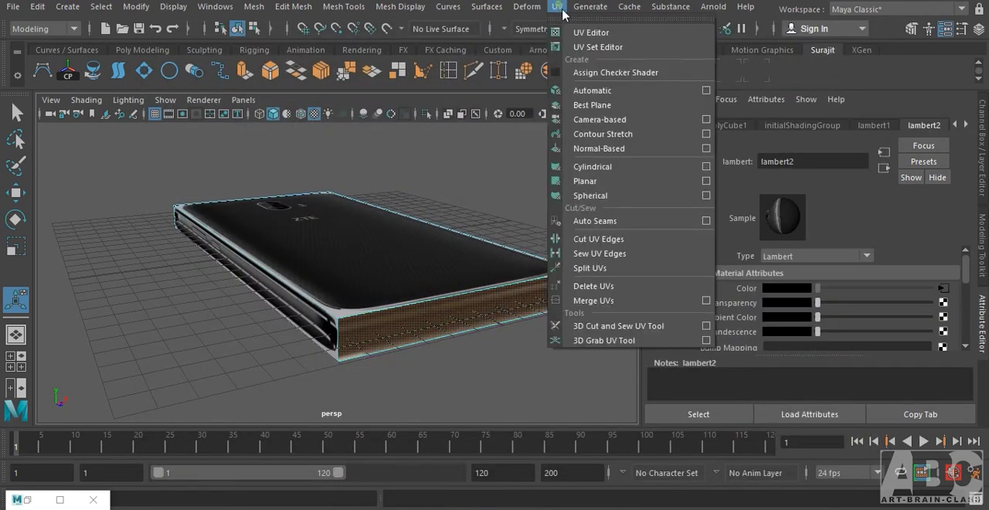
{"action": "left_click", "coordinate": [593, 182]}
{"action": "left_click_drag", "start_coordinate": [433, 343], "coordinate": [445, 326], "text": "alt"}
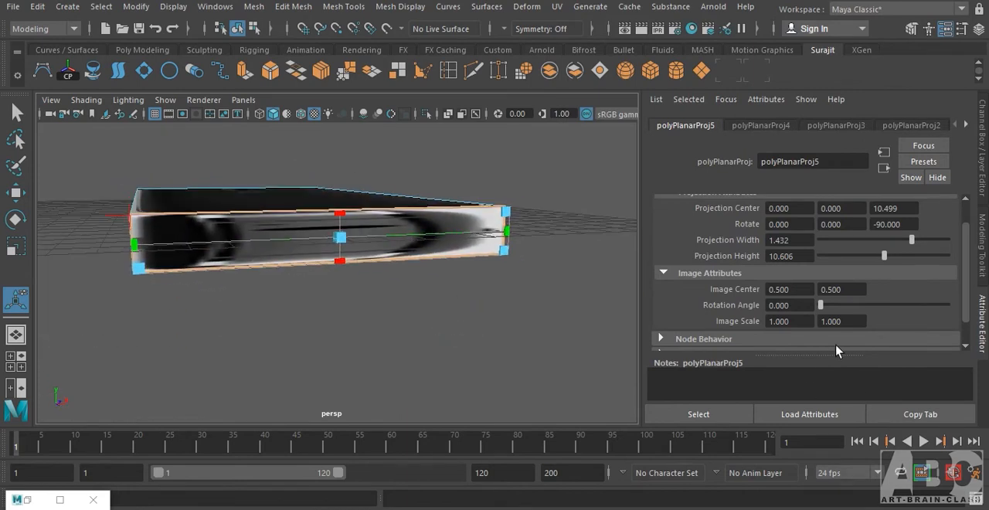
{"action": "left_click", "coordinate": [805, 312]}
{"action": "type", "text": "90"}
{"action": "key", "text": "Return"}
- Undo the last projection attribute change and set the end face projection's X rotation to 180
{"action": "left_click_drag", "start_coordinate": [369, 267], "coordinate": [375, 353], "text": "alt"}
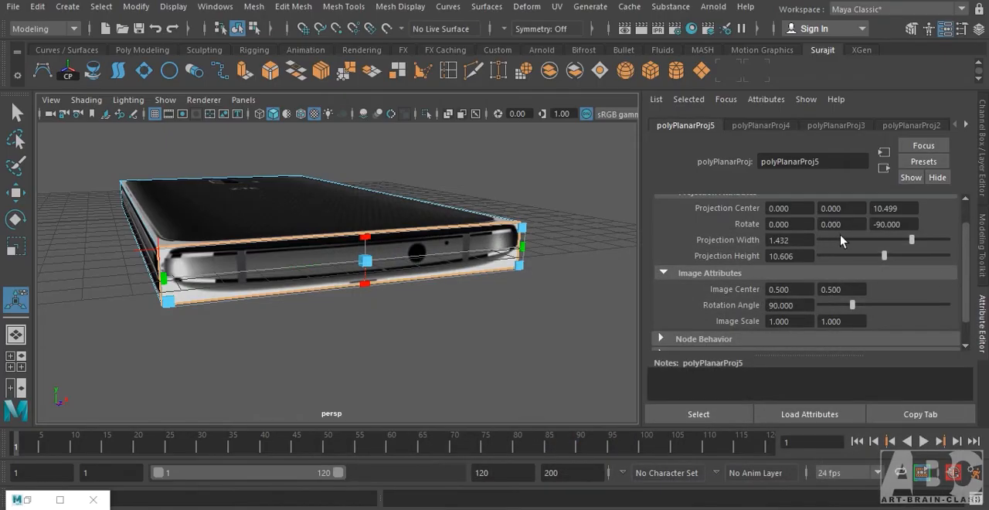
{"action": "key", "text": "ctrl+z"}
{"action": "left_click_drag", "start_coordinate": [796, 225], "coordinate": [772, 234]}
{"action": "type", "text": "180"}
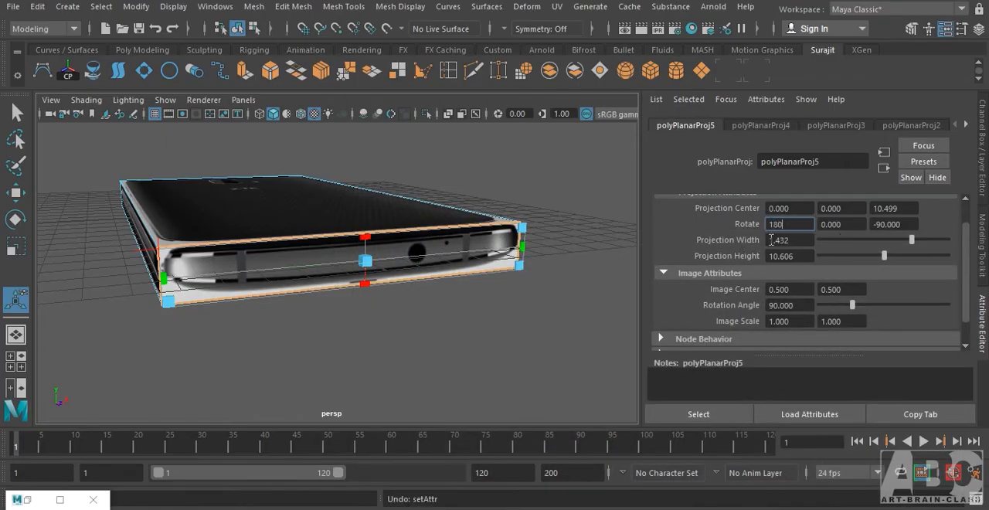
{"action": "key", "text": "Return"}
- Assign a new Lambert material to the short end face nearest the camera lens and load bottom.jpg as its Color File texture
{"action": "left_click_drag", "start_coordinate": [250, 319], "coordinate": [348, 304], "text": "alt"}
{"action": "left_click", "coordinate": [345, 286]}
{"action": "right_click", "coordinate": [346, 286]}
{"action": "left_click", "coordinate": [342, 496]}
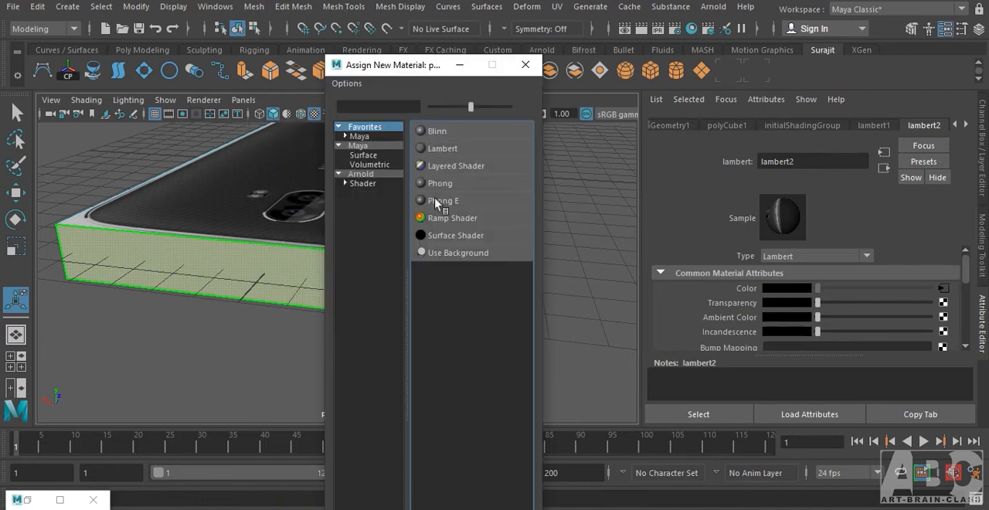
{"action": "left_click", "coordinate": [441, 148]}
{"action": "left_click", "coordinate": [944, 288]}
{"action": "left_click", "coordinate": [455, 282]}
{"action": "left_click", "coordinate": [946, 322]}
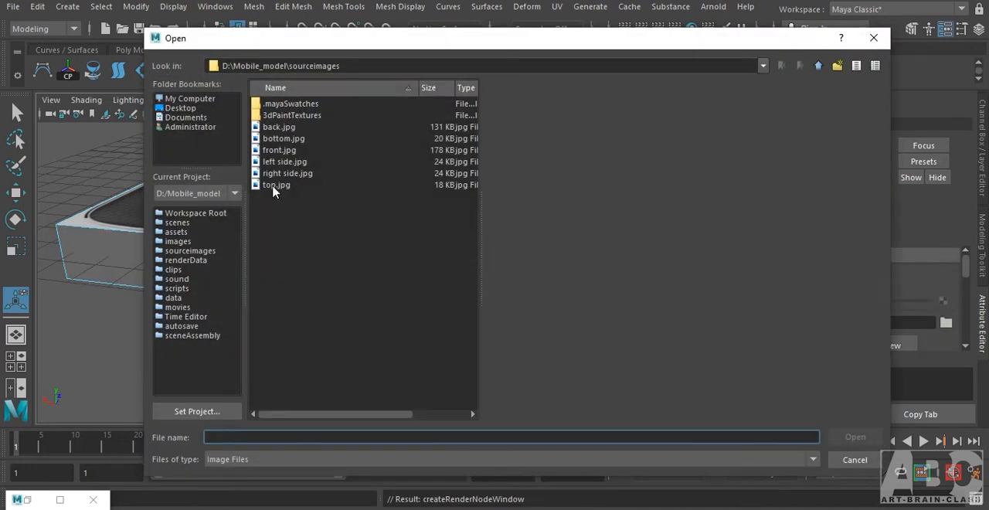
{"action": "double_click", "coordinate": [280, 150]}
- Apply a planar UV projection to the end face nearest the camera lens and set the projection's Rotation Angle to 90
{"action": "left_click", "coordinate": [556, 7]}
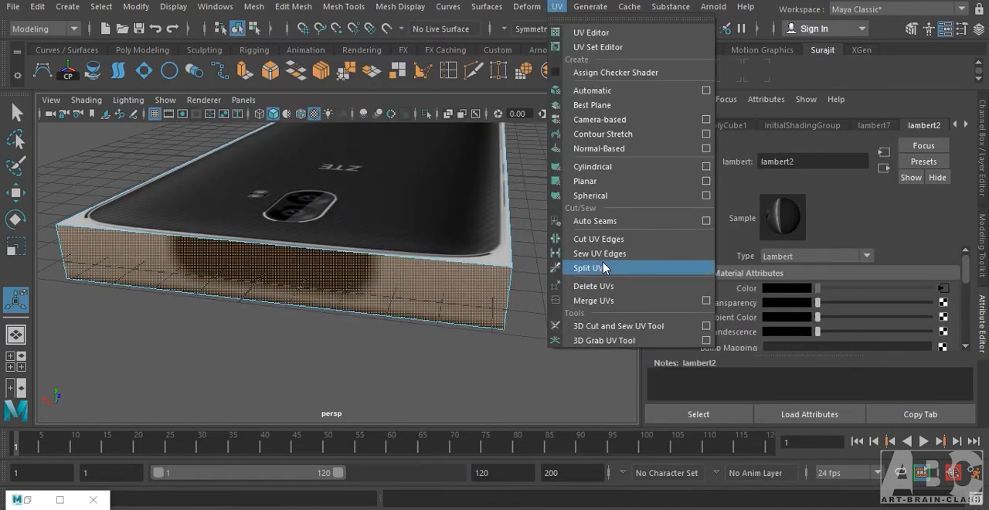
{"action": "left_click", "coordinate": [606, 189]}
{"action": "left_click_drag", "start_coordinate": [968, 290], "coordinate": [968, 310]}
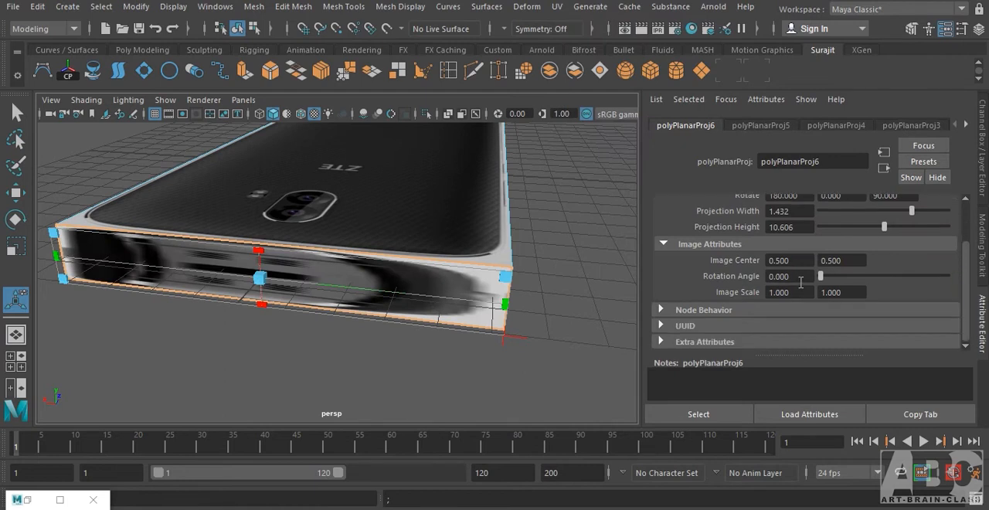
{"action": "left_click_drag", "start_coordinate": [800, 277], "coordinate": [706, 260]}
{"action": "type", "text": "90"}
{"action": "key", "text": "Return"}
{"action": "key", "text": "q"}
{"action": "scroll", "coordinate": [466, 299], "scroll_direction": "down", "scroll_amount": 5}
{"action": "left_click_drag", "start_coordinate": [231, 309], "coordinate": [468, 323], "text": "alt"}
{"action": "left_click", "coordinate": [464, 324]}
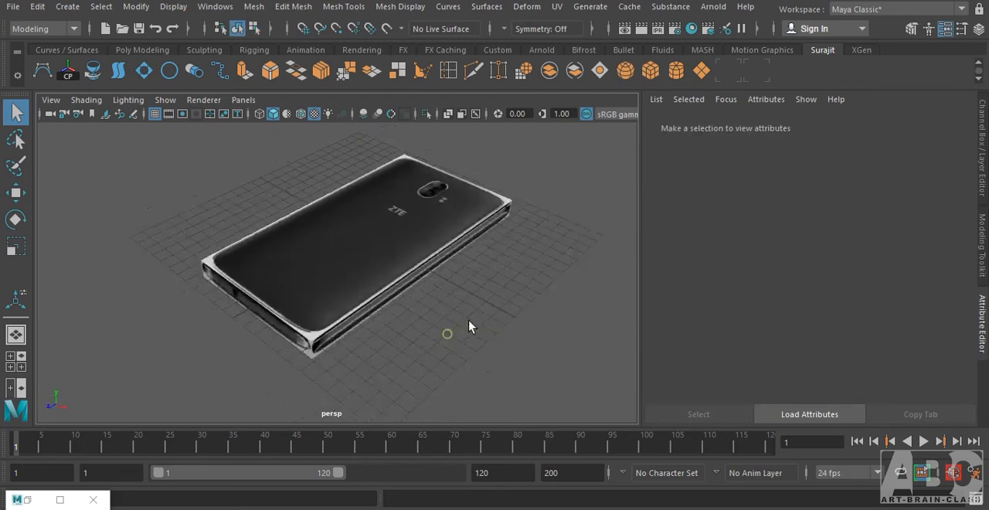
- Try reversing the normals of the whole phone mesh
{"action": "right_click_drag", "start_coordinate": [440, 302], "coordinate": [551, 305], "text": "alt"}
{"action": "left_click_drag", "start_coordinate": [528, 324], "coordinate": [495, 316], "text": "alt"}
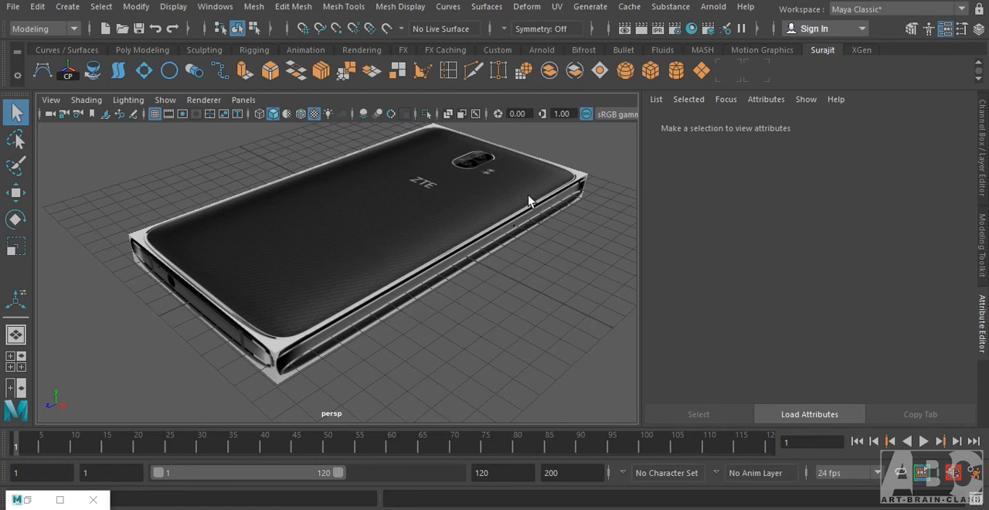
{"action": "left_click", "coordinate": [482, 206]}
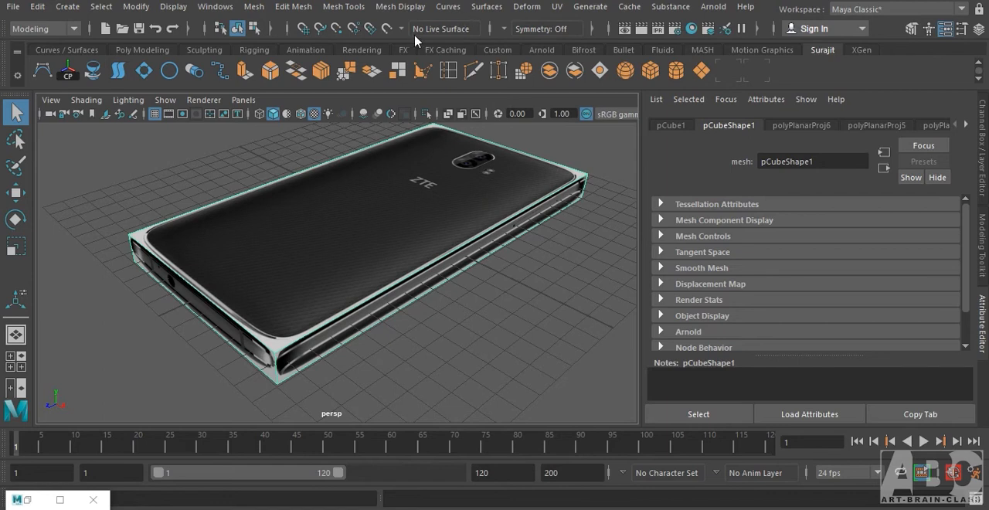
{"action": "left_click", "coordinate": [403, 8]}
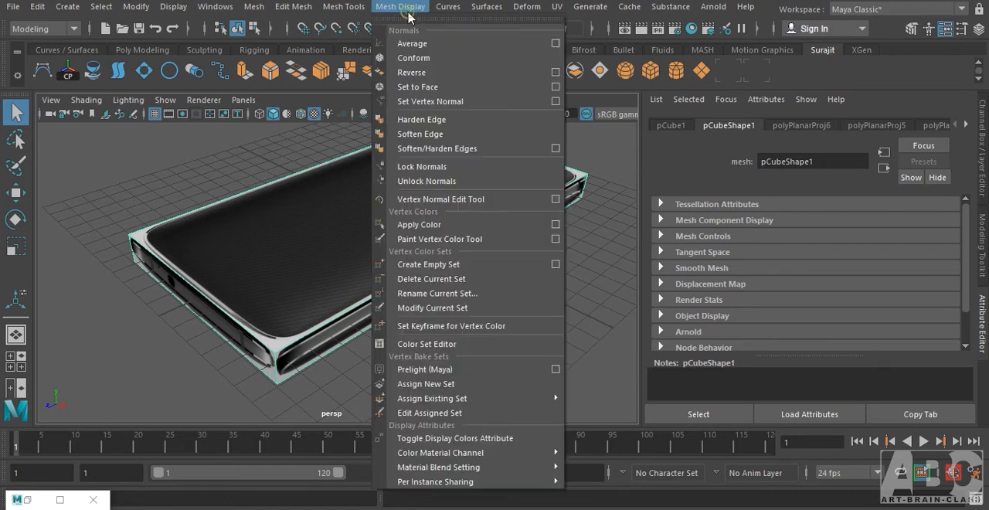
{"action": "left_click", "coordinate": [423, 74]}
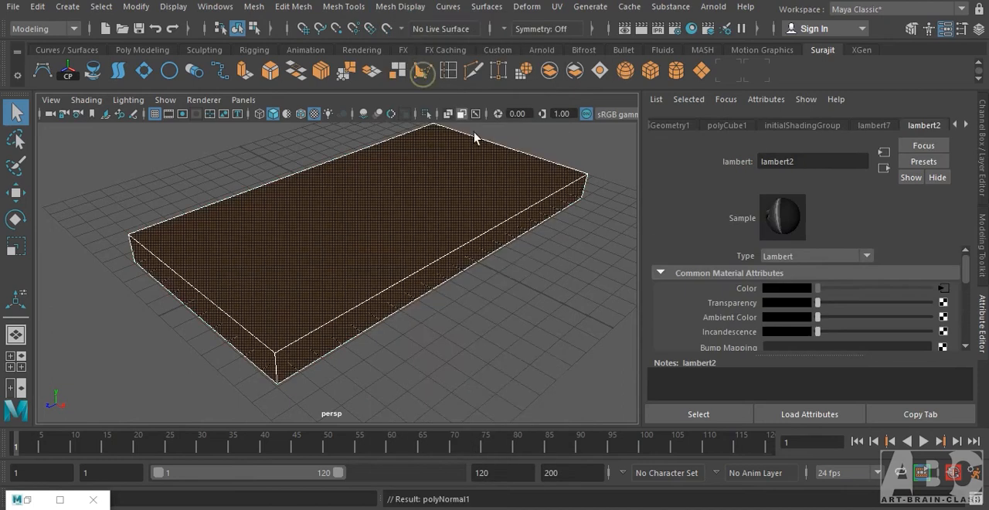
{"action": "left_click", "coordinate": [517, 291]}
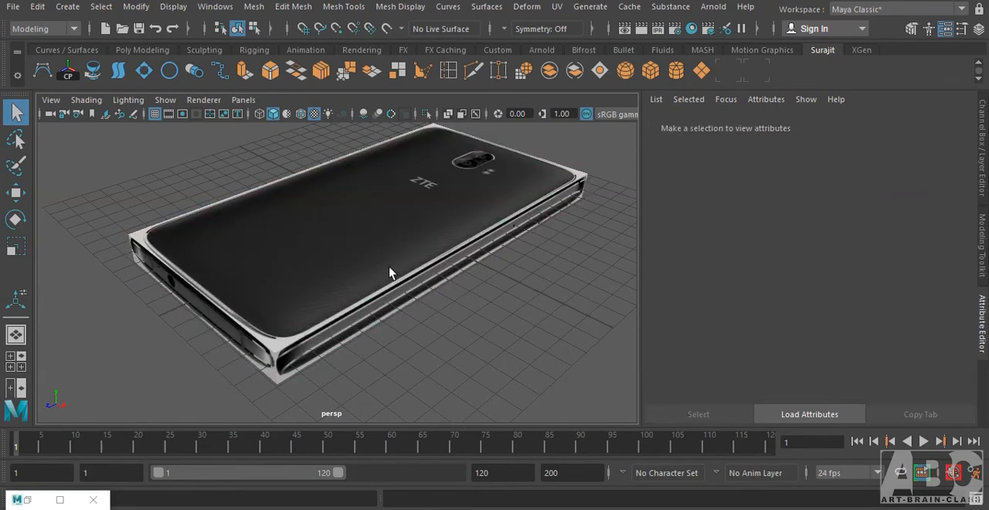
- Display the face normals of the phone mesh and hide the grid in the perspective view
{"action": "left_click", "coordinate": [390, 272]}
{"action": "left_click", "coordinate": [137, 7]}
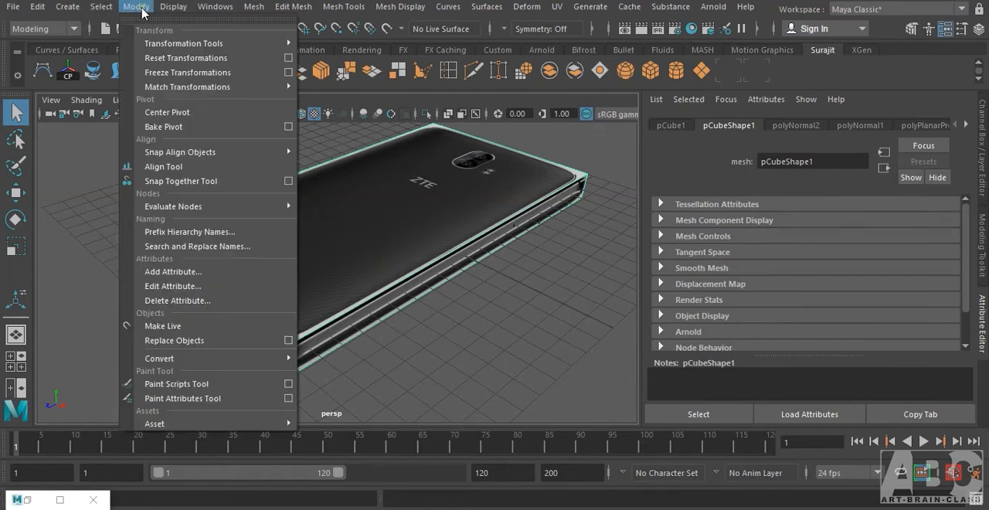
{"action": "left_click", "coordinate": [173, 7]}
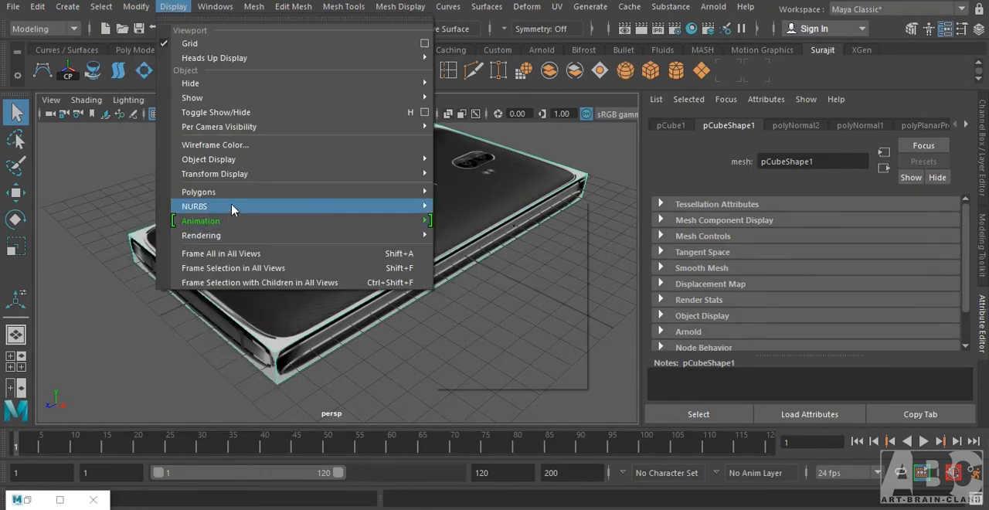
{"action": "mouse_move", "coordinate": [240, 197]}
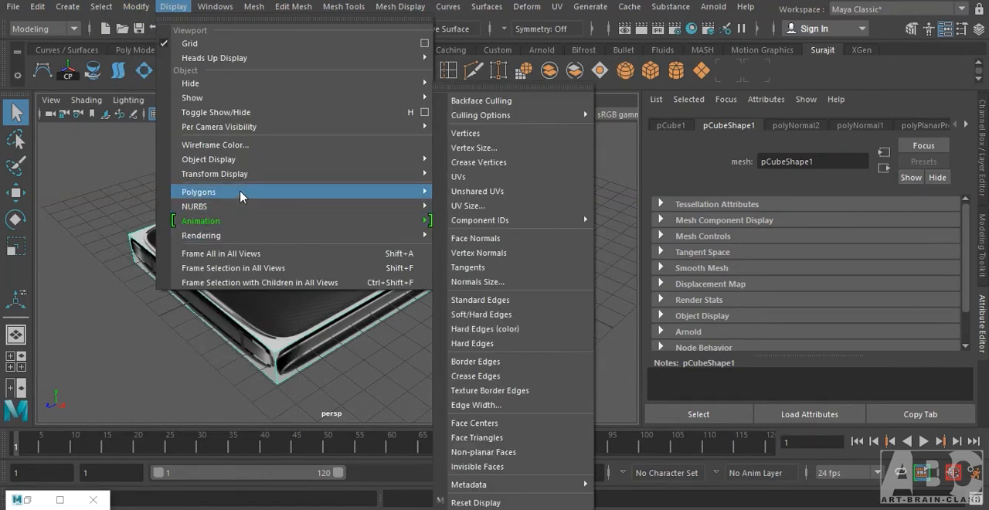
{"action": "left_click", "coordinate": [475, 238]}
{"action": "left_click_drag", "start_coordinate": [524, 298], "coordinate": [440, 294], "text": "alt"}
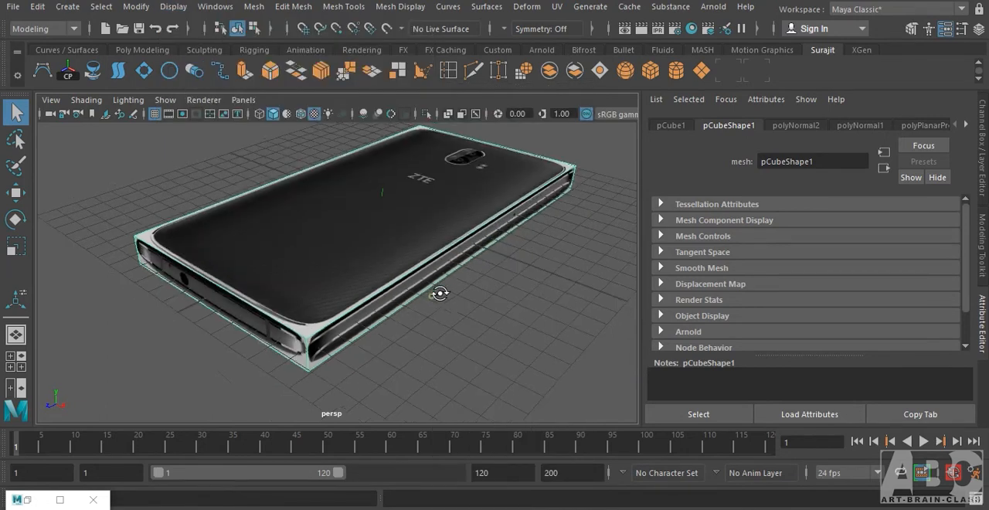
{"action": "right_click_drag", "start_coordinate": [430, 266], "coordinate": [518, 274], "text": "alt"}
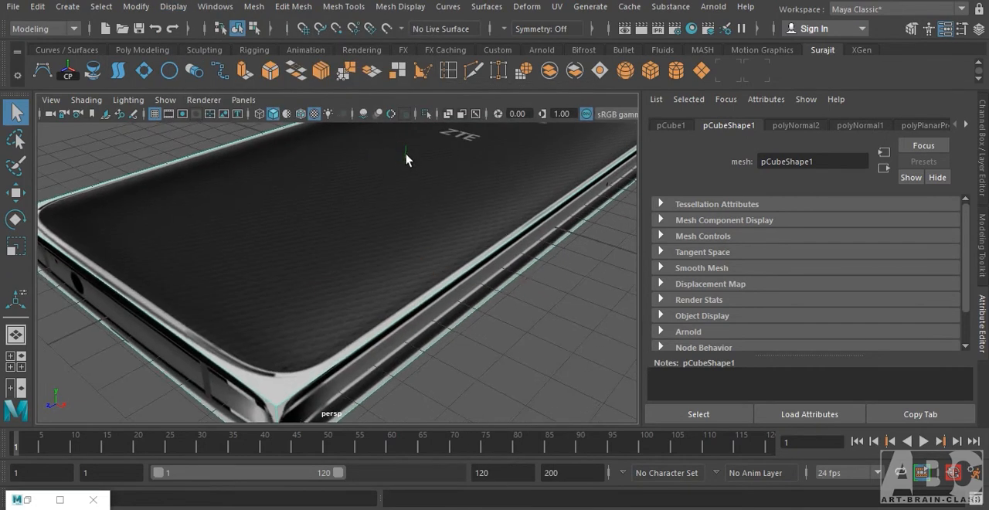
{"action": "left_click_drag", "start_coordinate": [558, 267], "coordinate": [494, 272], "text": "alt"}
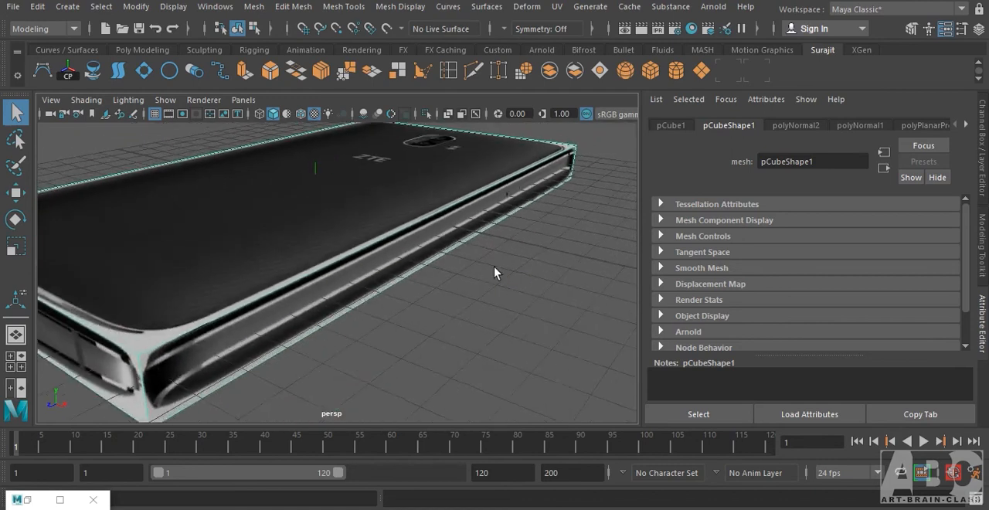
{"action": "left_click", "coordinate": [154, 115]}
{"action": "mouse_move", "coordinate": [439, 286]}
{"action": "left_mouse_down", "text": "alt"}
{"action": "mouse_move", "coordinate": [459, 283]}
{"action": "mouse_move", "coordinate": [426, 293]}
{"action": "left_mouse_up", "text": "alt"}
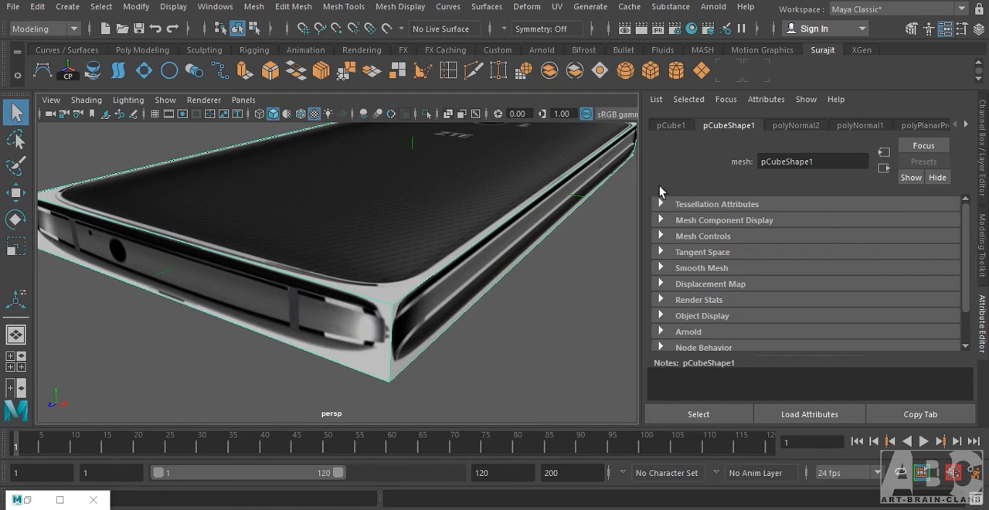
- Reverse the normals of the phone mesh and check their direction in wireframe display
{"action": "left_click", "coordinate": [401, 7]}
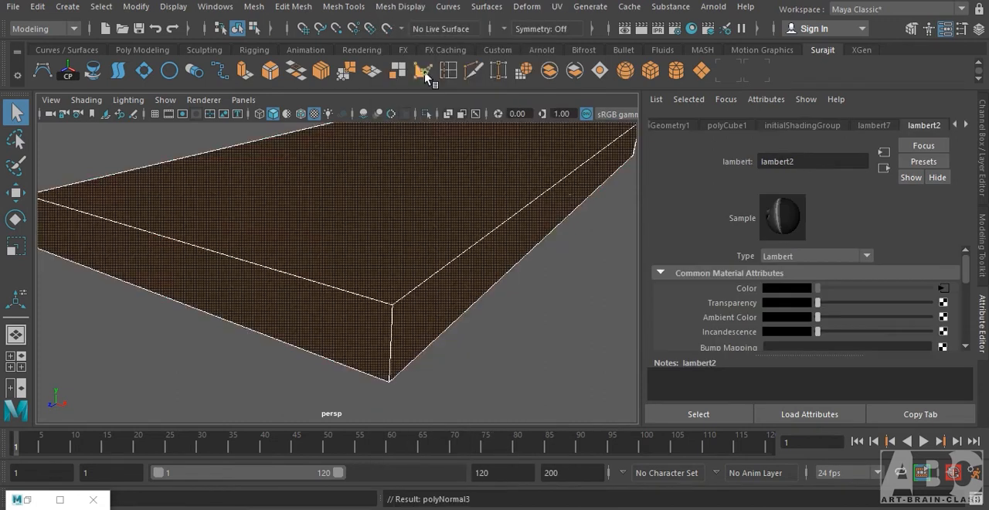
{"action": "left_click", "coordinate": [549, 274]}
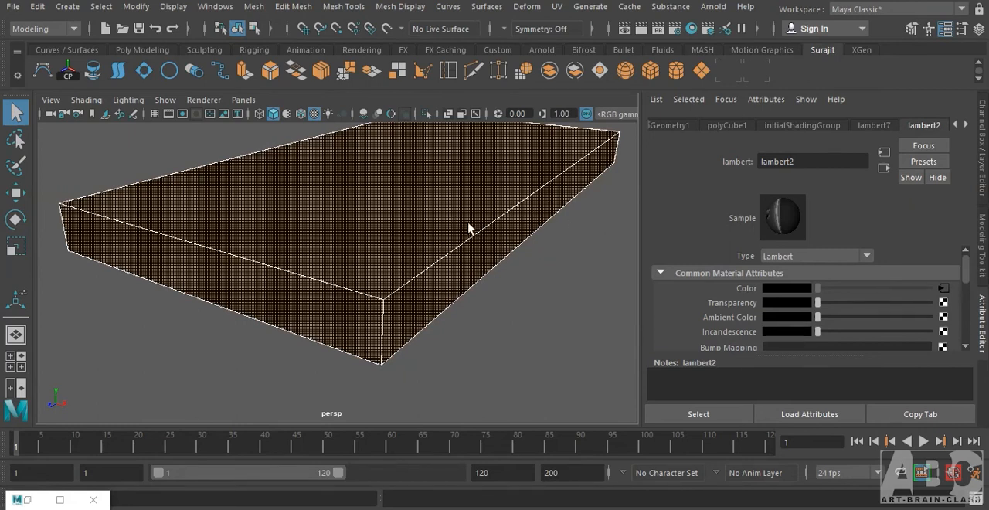
{"action": "key", "text": "4"}
{"action": "mouse_move", "coordinate": [546, 243]}
{"action": "left_mouse_down", "text": "alt"}
{"action": "mouse_move", "coordinate": [561, 267]}
{"action": "mouse_move", "coordinate": [587, 258]}
{"action": "mouse_move", "coordinate": [562, 231]}
{"action": "mouse_move", "coordinate": [457, 222]}
{"action": "left_mouse_up", "text": "alt"}
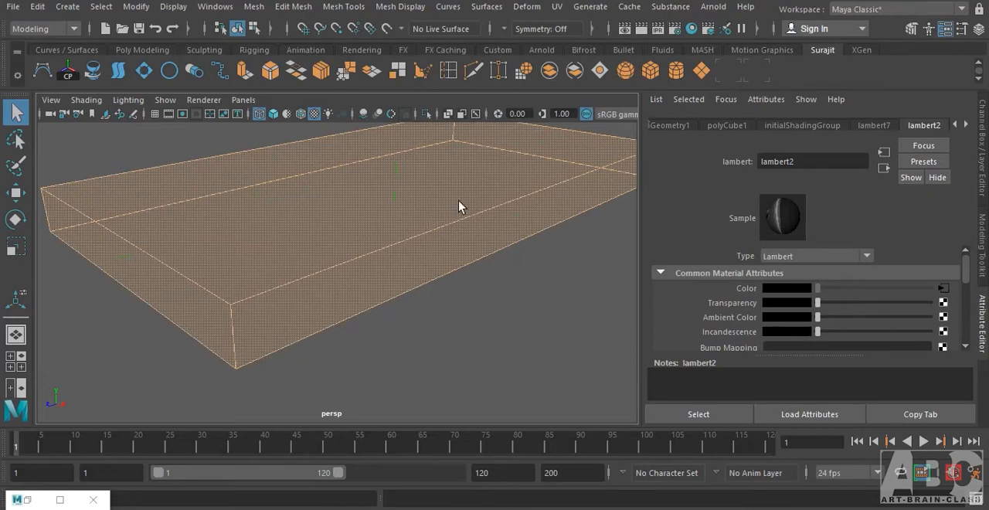
- Deselect the phone and turn on two-sided lighting in the perspective view
{"action": "left_click", "coordinate": [512, 320]}
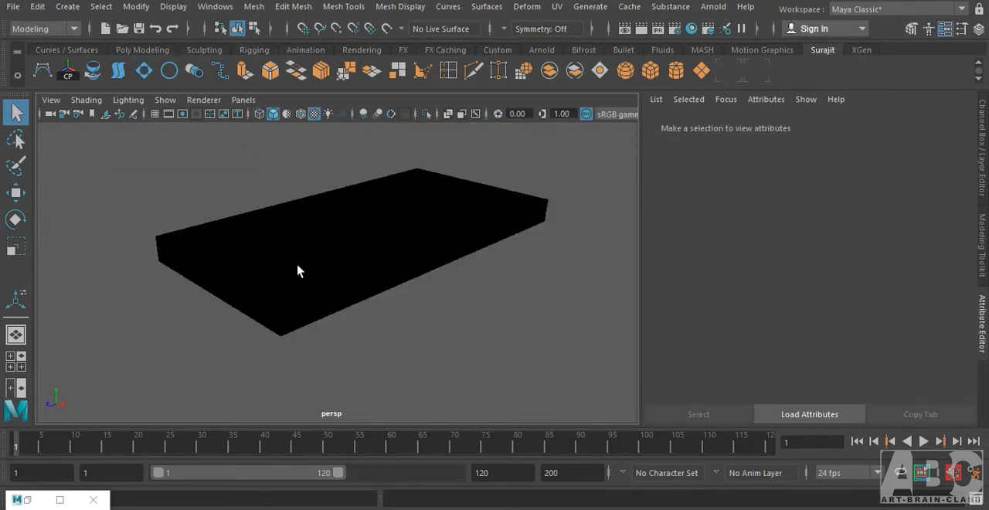
{"action": "left_click", "coordinate": [129, 99]}
{"action": "left_click", "coordinate": [135, 202]}
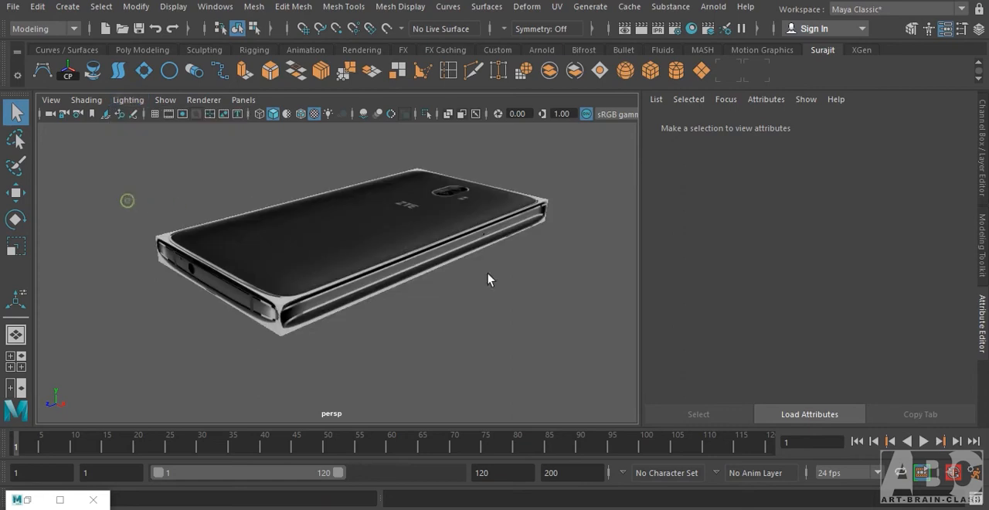
{"action": "left_click_drag", "start_coordinate": [488, 274], "coordinate": [502, 314], "text": "alt"}
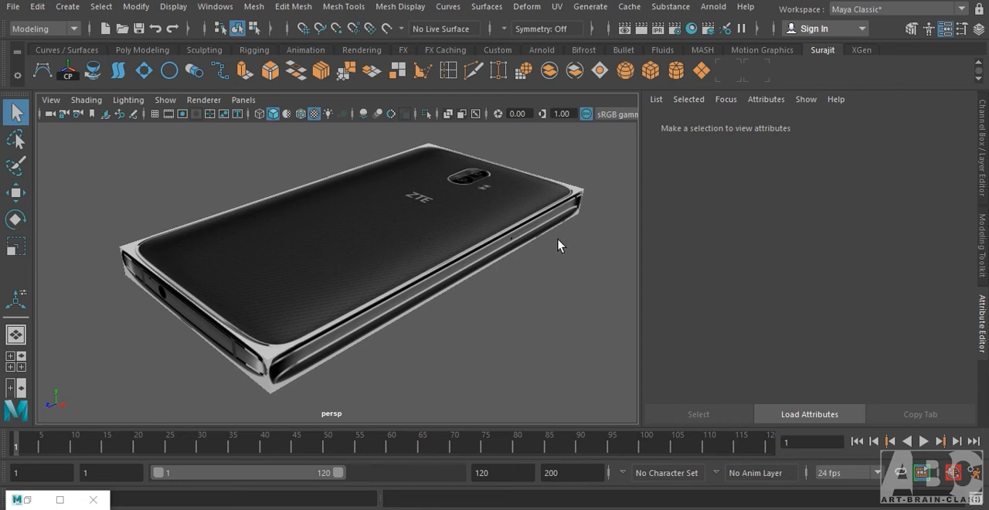
- Show the Channel Box and Layer Editor in place of the Attribute Editor and select the phone mesh
{"action": "left_click", "coordinate": [978, 29]}
{"action": "scroll", "coordinate": [599, 221], "scroll_direction": "down", "scroll_amount": 5}
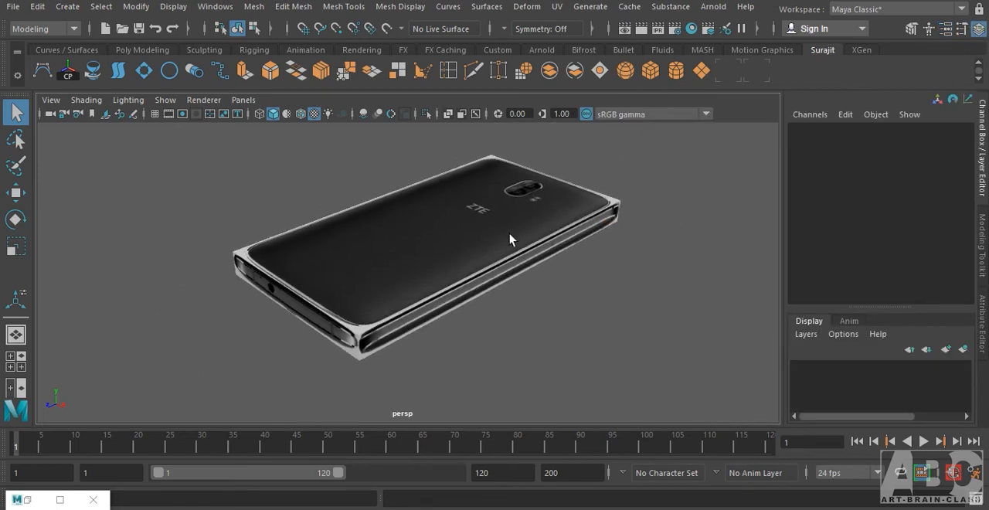
{"action": "left_click", "coordinate": [509, 234]}
{"action": "left_click_drag", "start_coordinate": [596, 265], "coordinate": [569, 294], "text": "alt"}
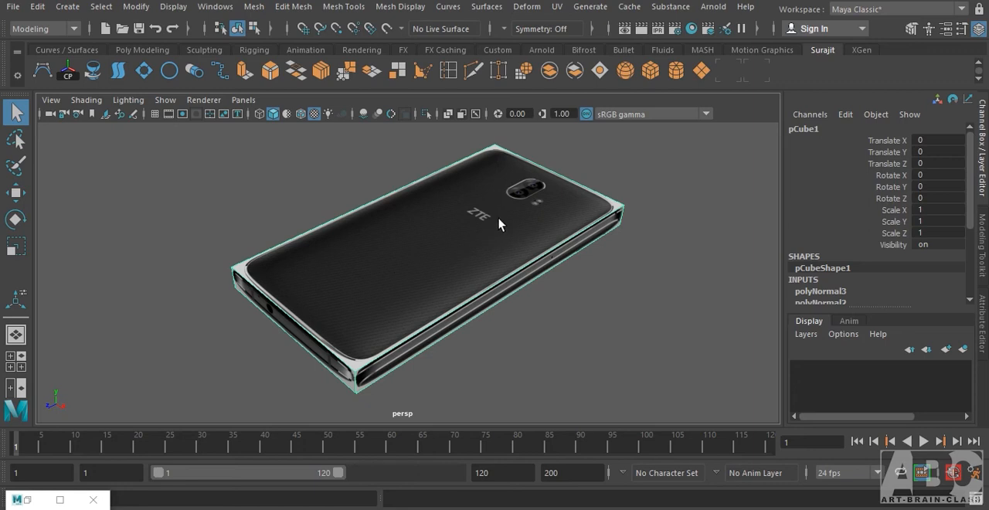
{"action": "left_click_drag", "start_coordinate": [525, 294], "coordinate": [498, 298], "text": "alt"}
- Enable Backface Culling in the perspective view, inspect the phone's inner faces and switch to the top view
{"action": "key", "text": "space"}
{"action": "scroll", "coordinate": [425, 232], "scroll_direction": "down", "scroll_amount": 4}
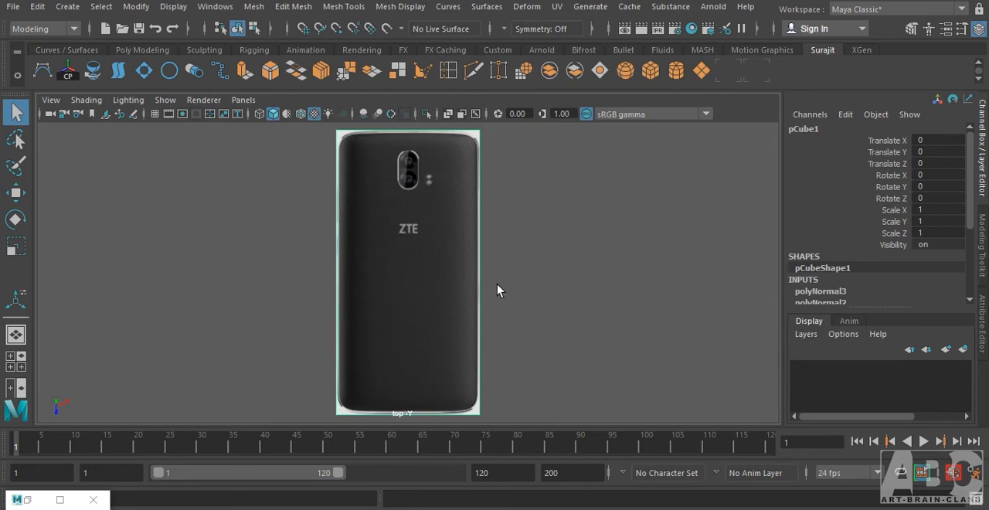
{"action": "key", "text": "space"}
{"action": "left_click_drag", "start_coordinate": [493, 281], "coordinate": [503, 224]}
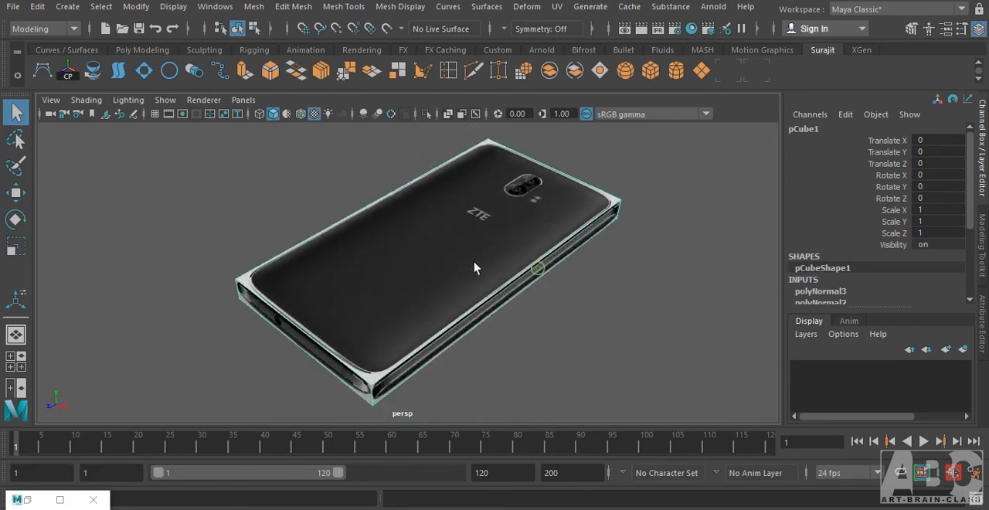
{"action": "left_click", "coordinate": [85, 101]}
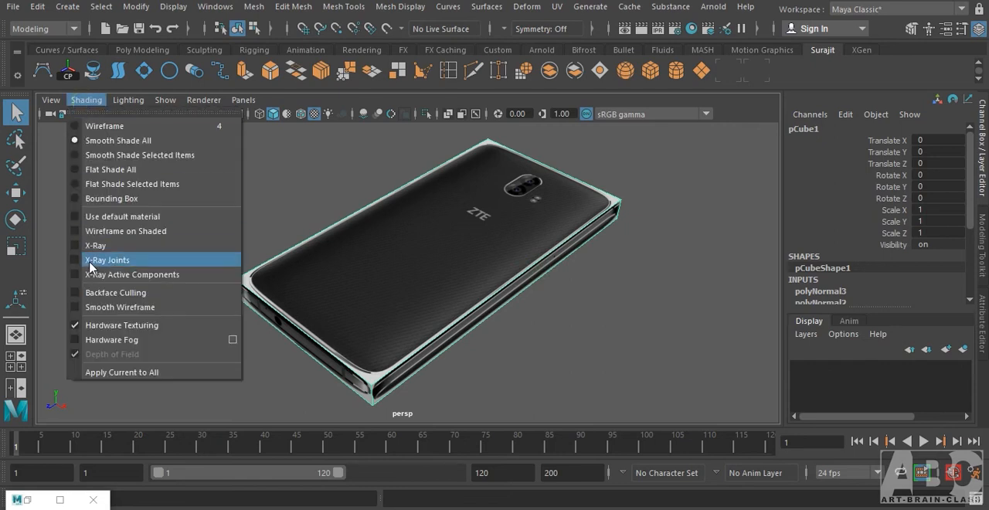
{"action": "left_click", "coordinate": [75, 295]}
{"action": "mouse_move", "coordinate": [594, 340]}
{"action": "left_mouse_down", "text": "alt"}
{"action": "mouse_move", "coordinate": [565, 317]}
{"action": "mouse_move", "coordinate": [600, 322]}
{"action": "left_mouse_up", "text": "alt"}
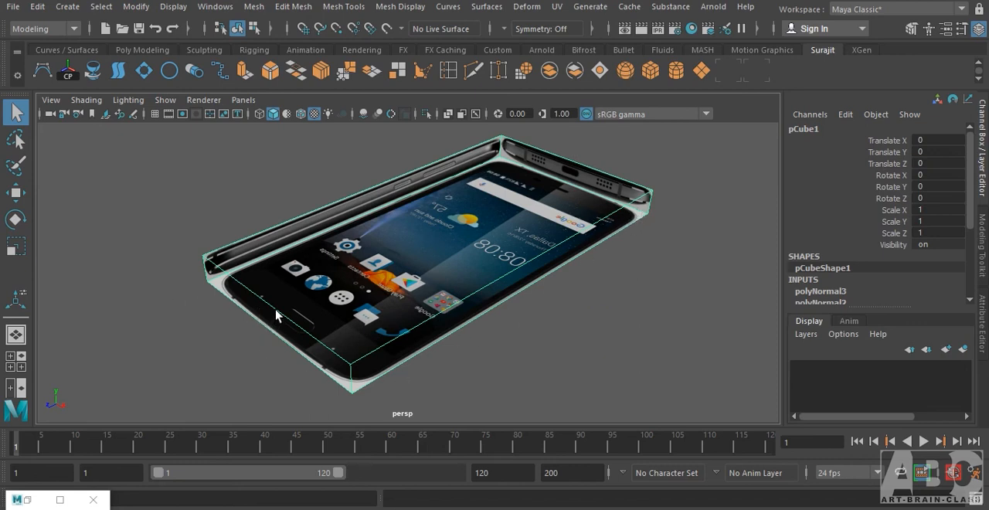
{"action": "left_click_drag", "start_coordinate": [410, 308], "coordinate": [401, 295], "text": "alt"}
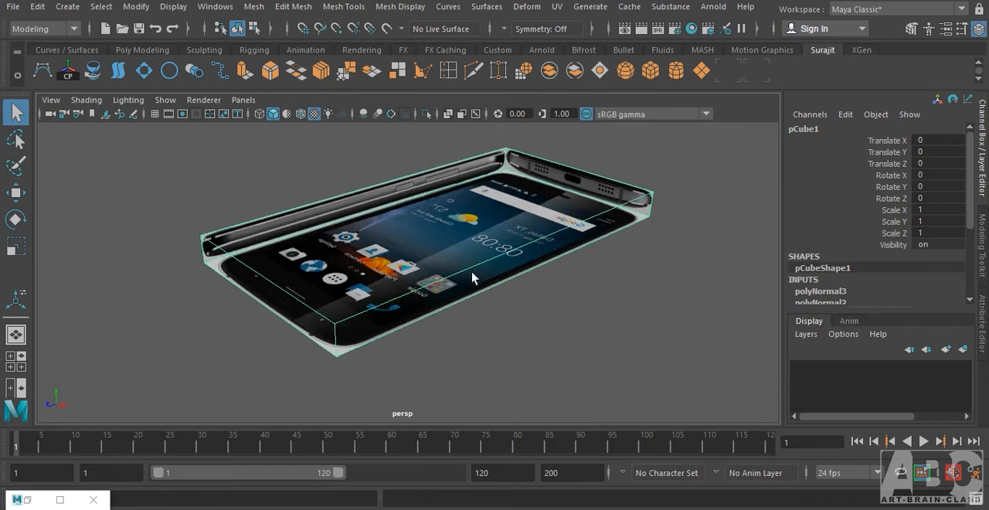
{"action": "left_click_drag", "start_coordinate": [473, 278], "coordinate": [537, 260], "text": "alt"}
{"action": "key", "text": "space"}
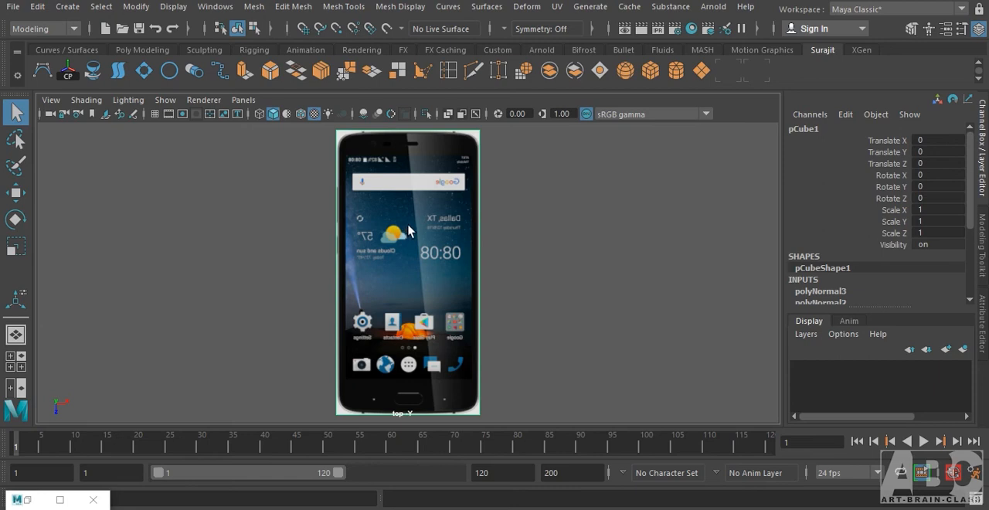
- Inspect the phone box's inner front and back textures in the top and bottom views, returning to the perspective view
{"action": "middle_click_drag", "start_coordinate": [463, 203], "coordinate": [476, 214], "text": "alt"}
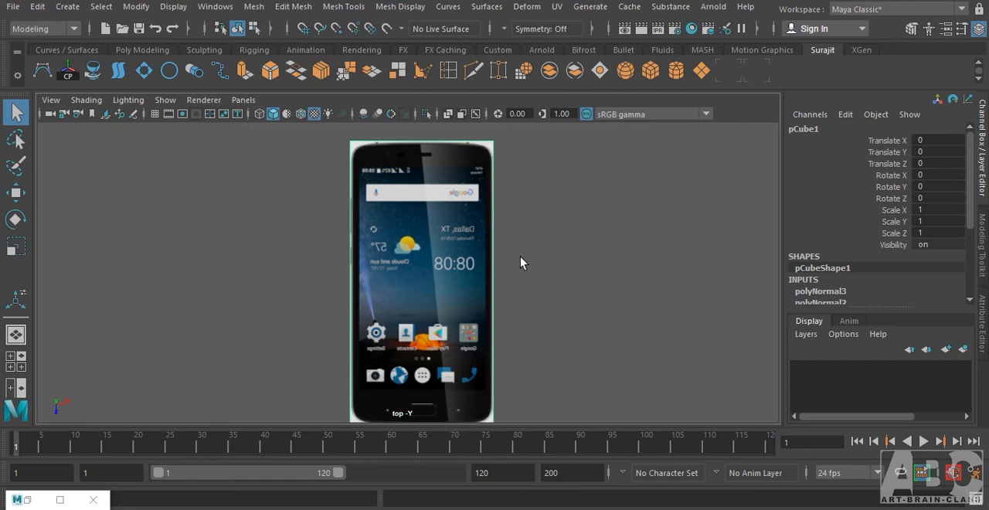
{"action": "key", "text": "space"}
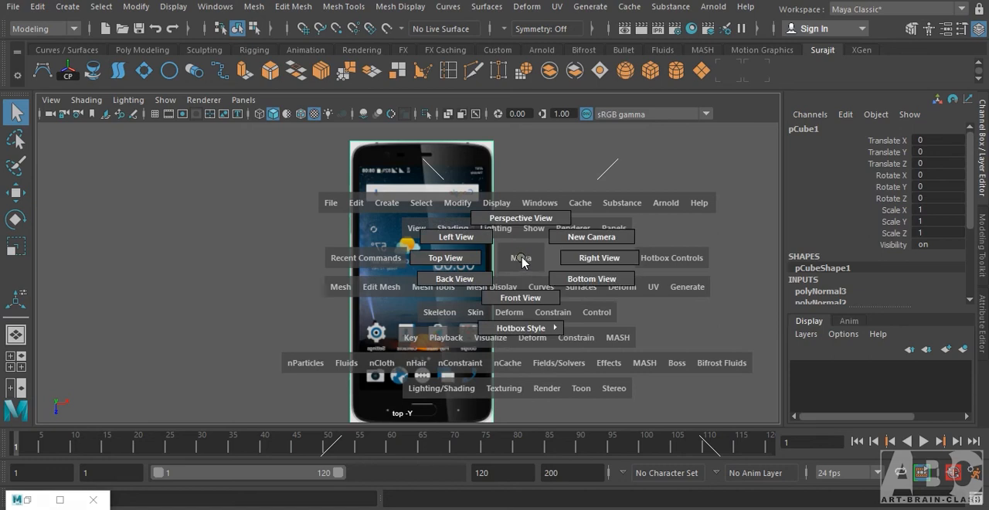
{"action": "left_click_drag", "start_coordinate": [523, 262], "coordinate": [568, 284]}
{"action": "right_click_drag", "start_coordinate": [439, 287], "coordinate": [223, 299], "text": "alt"}
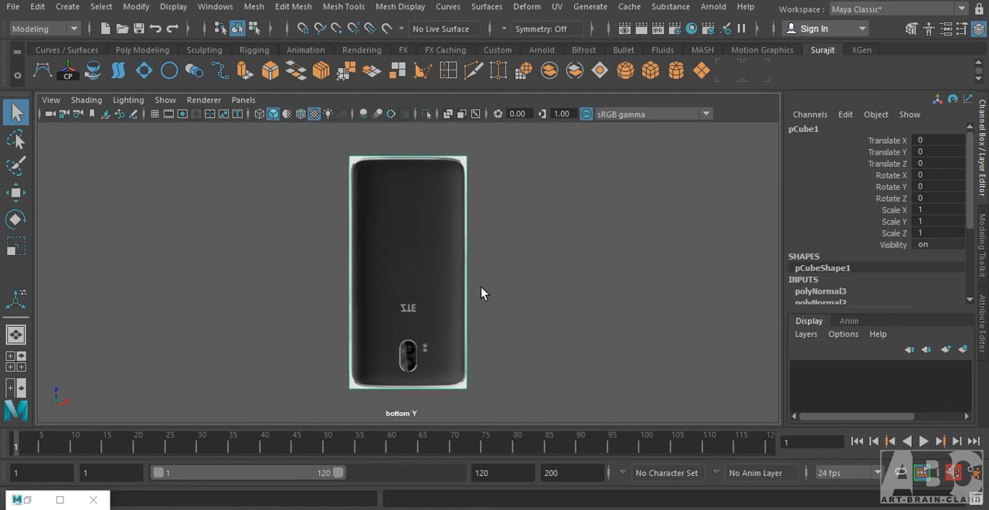
{"action": "key", "text": "space"}
{"action": "left_click_drag", "start_coordinate": [480, 286], "coordinate": [561, 276]}
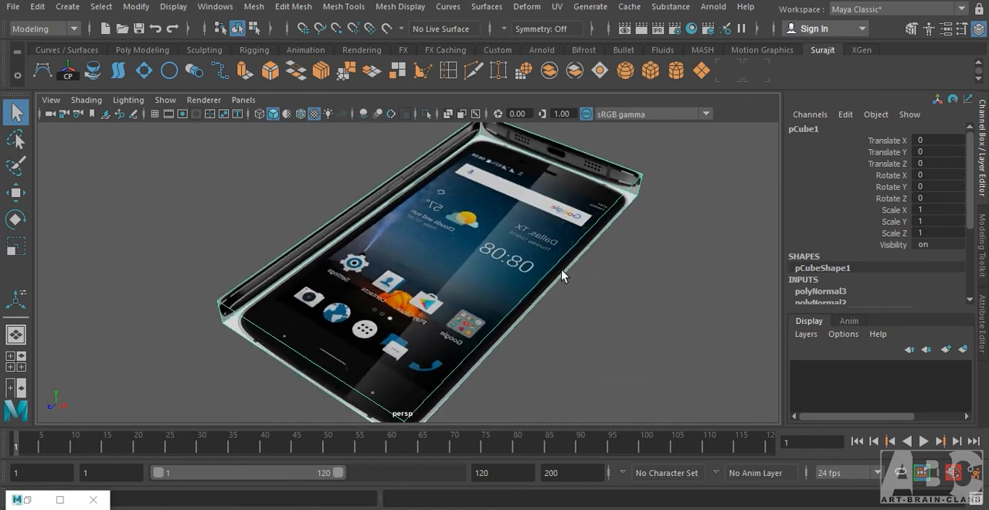
- Inspect the phone box's side textures in the right and left views, returning to the perspective view
{"action": "key", "text": "space"}
{"action": "left_click_drag", "start_coordinate": [491, 275], "coordinate": [572, 283]}
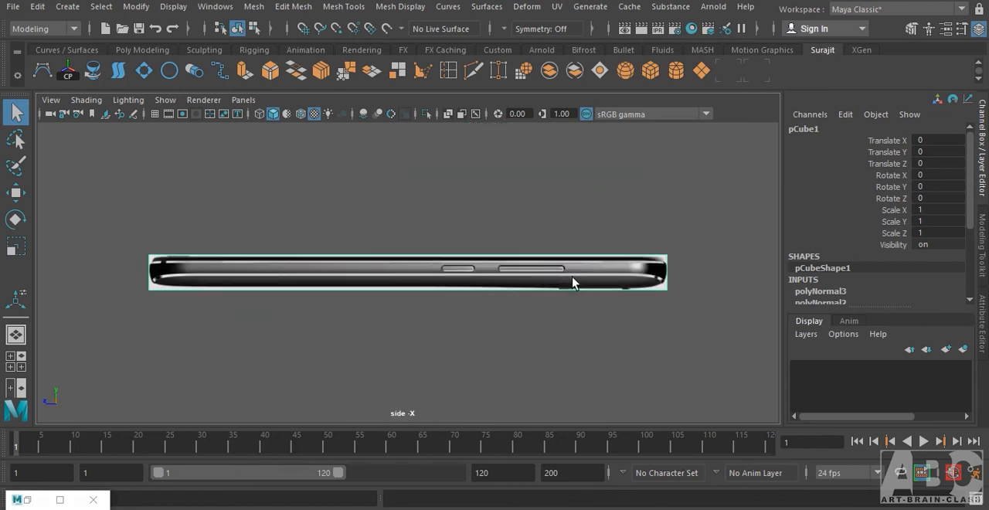
{"action": "key", "text": "space"}
{"action": "left_click_drag", "start_coordinate": [468, 298], "coordinate": [298, 280]}
{"action": "key", "text": "space"}
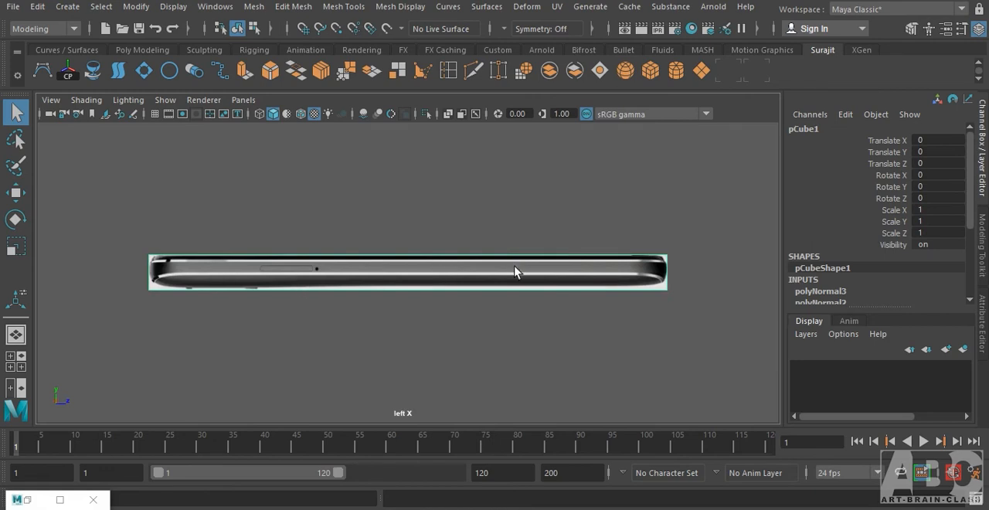
{"action": "key", "text": "space"}
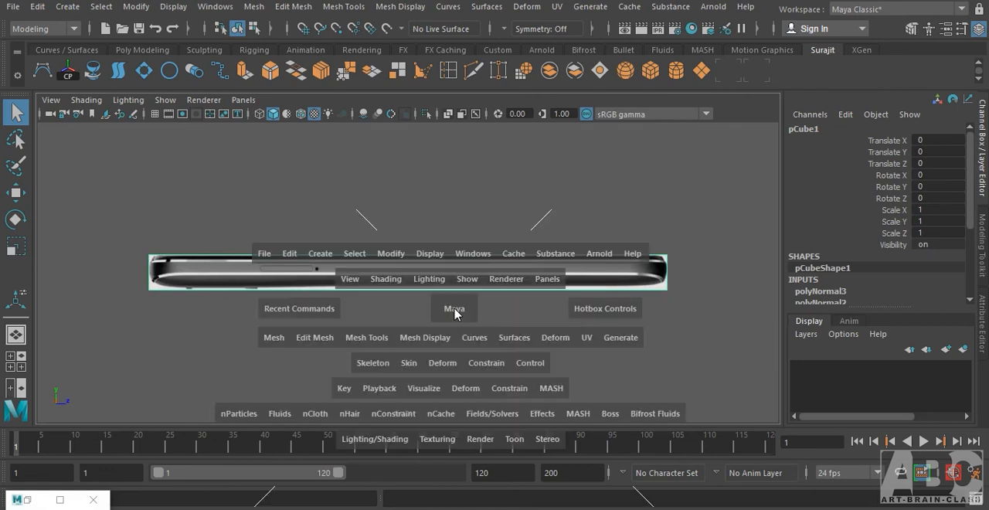
{"action": "left_click_drag", "start_coordinate": [456, 311], "coordinate": [507, 277]}
{"action": "right_click_drag", "start_coordinate": [507, 276], "coordinate": [482, 284], "text": "alt"}
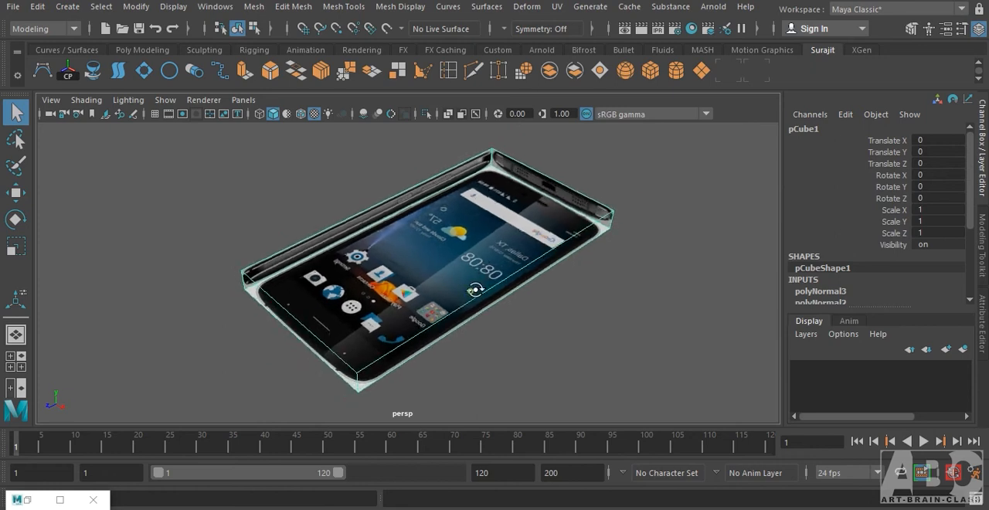
{"action": "left_click_drag", "start_coordinate": [476, 291], "coordinate": [468, 289], "text": "alt"}
{"action": "right_click_drag", "start_coordinate": [467, 289], "coordinate": [539, 283], "text": "alt"}
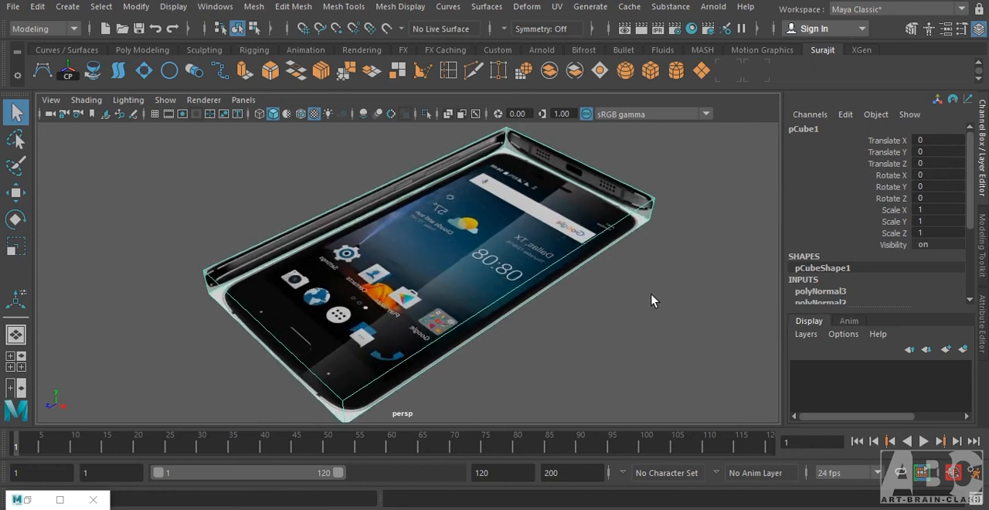
- Select the phone mesh, create a display layer containing it and name the layer ref_box
{"action": "left_click", "coordinate": [663, 288]}
{"action": "left_click", "coordinate": [594, 185]}
{"action": "left_click", "coordinate": [963, 349]}
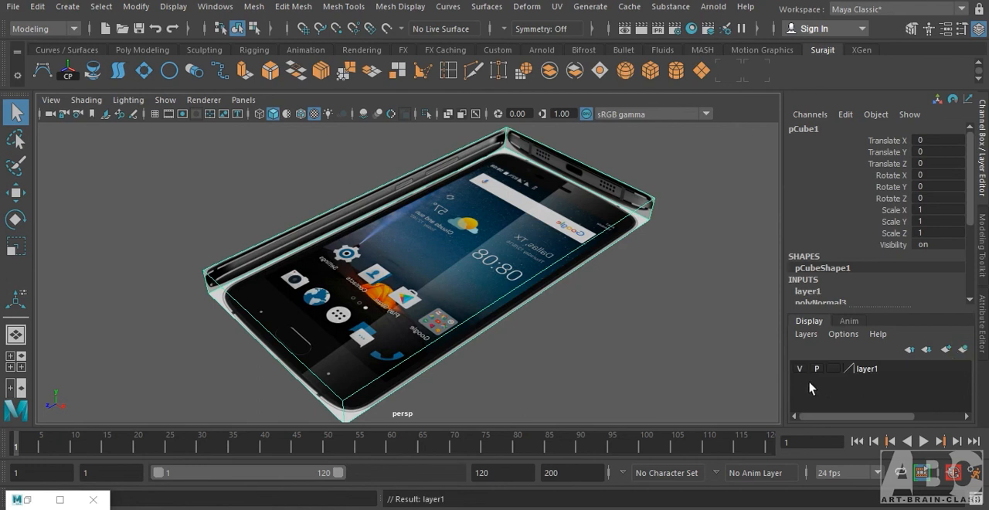
{"action": "double_click", "coordinate": [867, 369]}
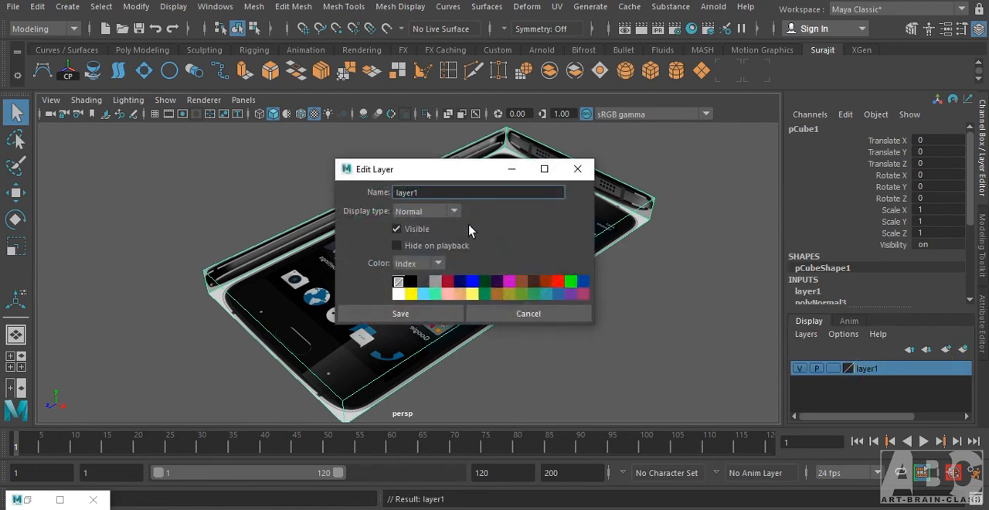
{"action": "type", "text": "ref_box"}
{"action": "left_click", "coordinate": [436, 314]}
- Set the ref_box layer's display type to Reference, deselect the phone box and test whether it can be selected
{"action": "left_click", "coordinate": [833, 369]}
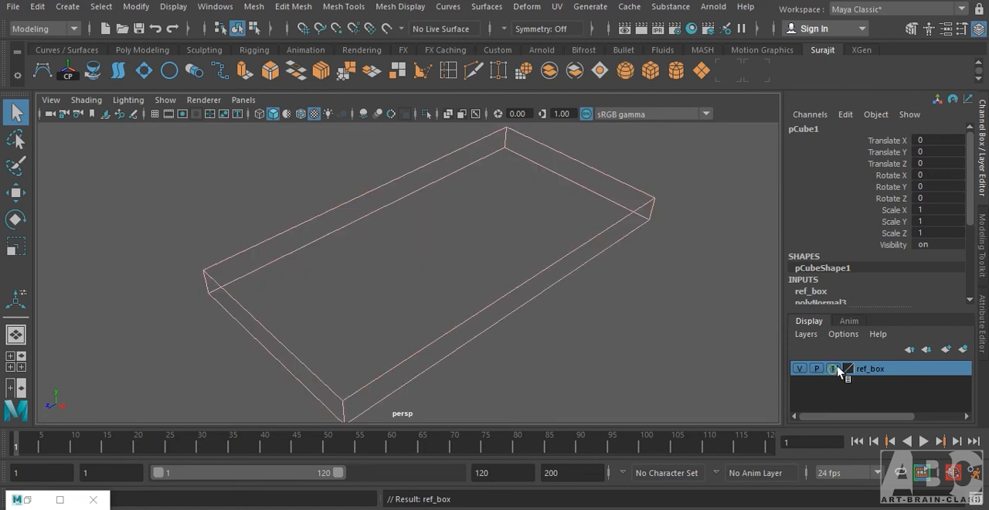
{"action": "left_click", "coordinate": [833, 369]}
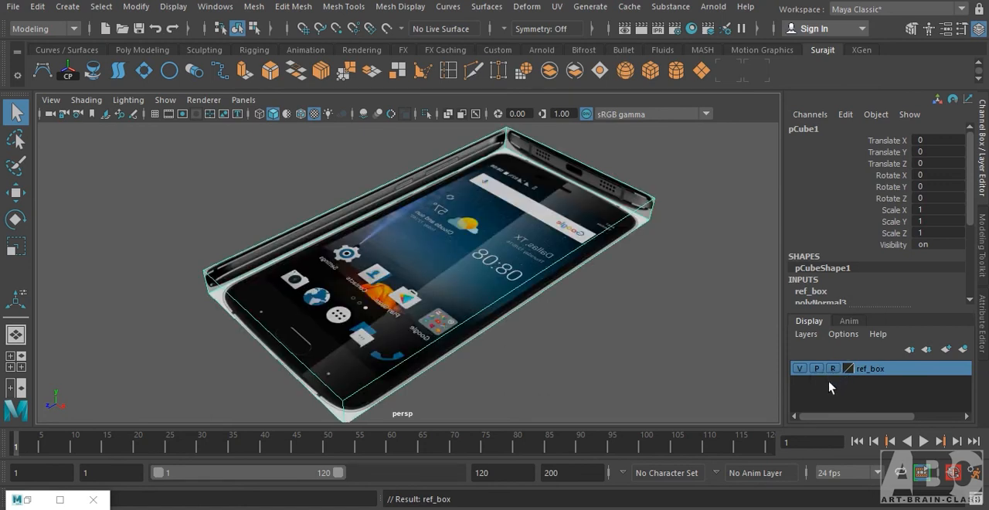
{"action": "left_click", "coordinate": [580, 323]}
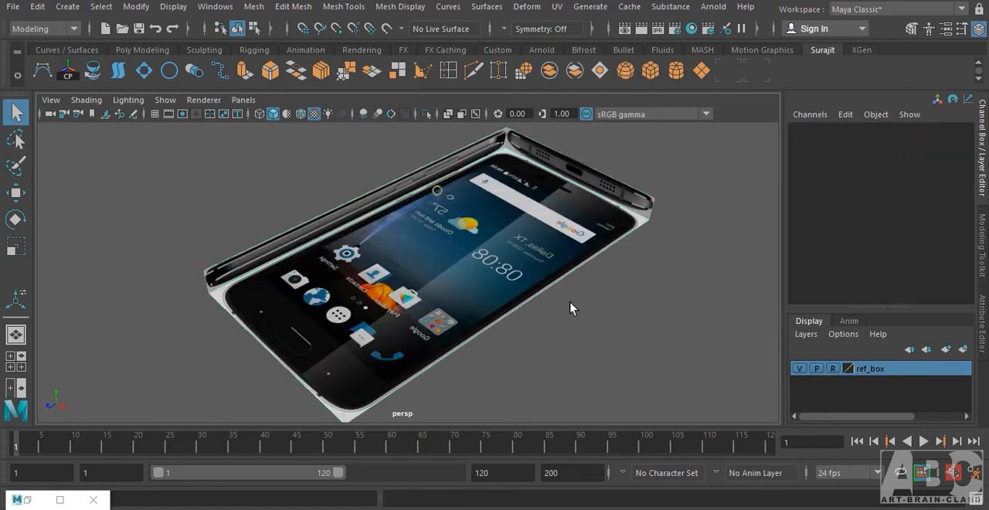
{"action": "left_click", "coordinate": [323, 204]}
{"action": "left_click", "coordinate": [275, 233]}
{"action": "left_click_drag", "start_coordinate": [533, 357], "coordinate": [538, 343], "text": "alt"}
{"action": "middle_click_drag", "start_coordinate": [539, 339], "coordinate": [544, 354], "text": "alt"}
{"action": "right_click_drag", "start_coordinate": [581, 325], "coordinate": [550, 328], "text": "alt"}
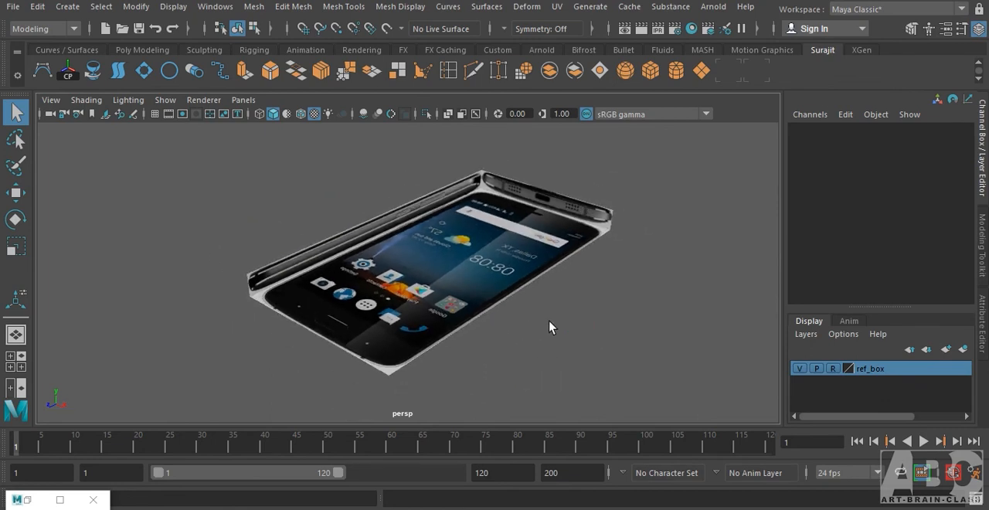